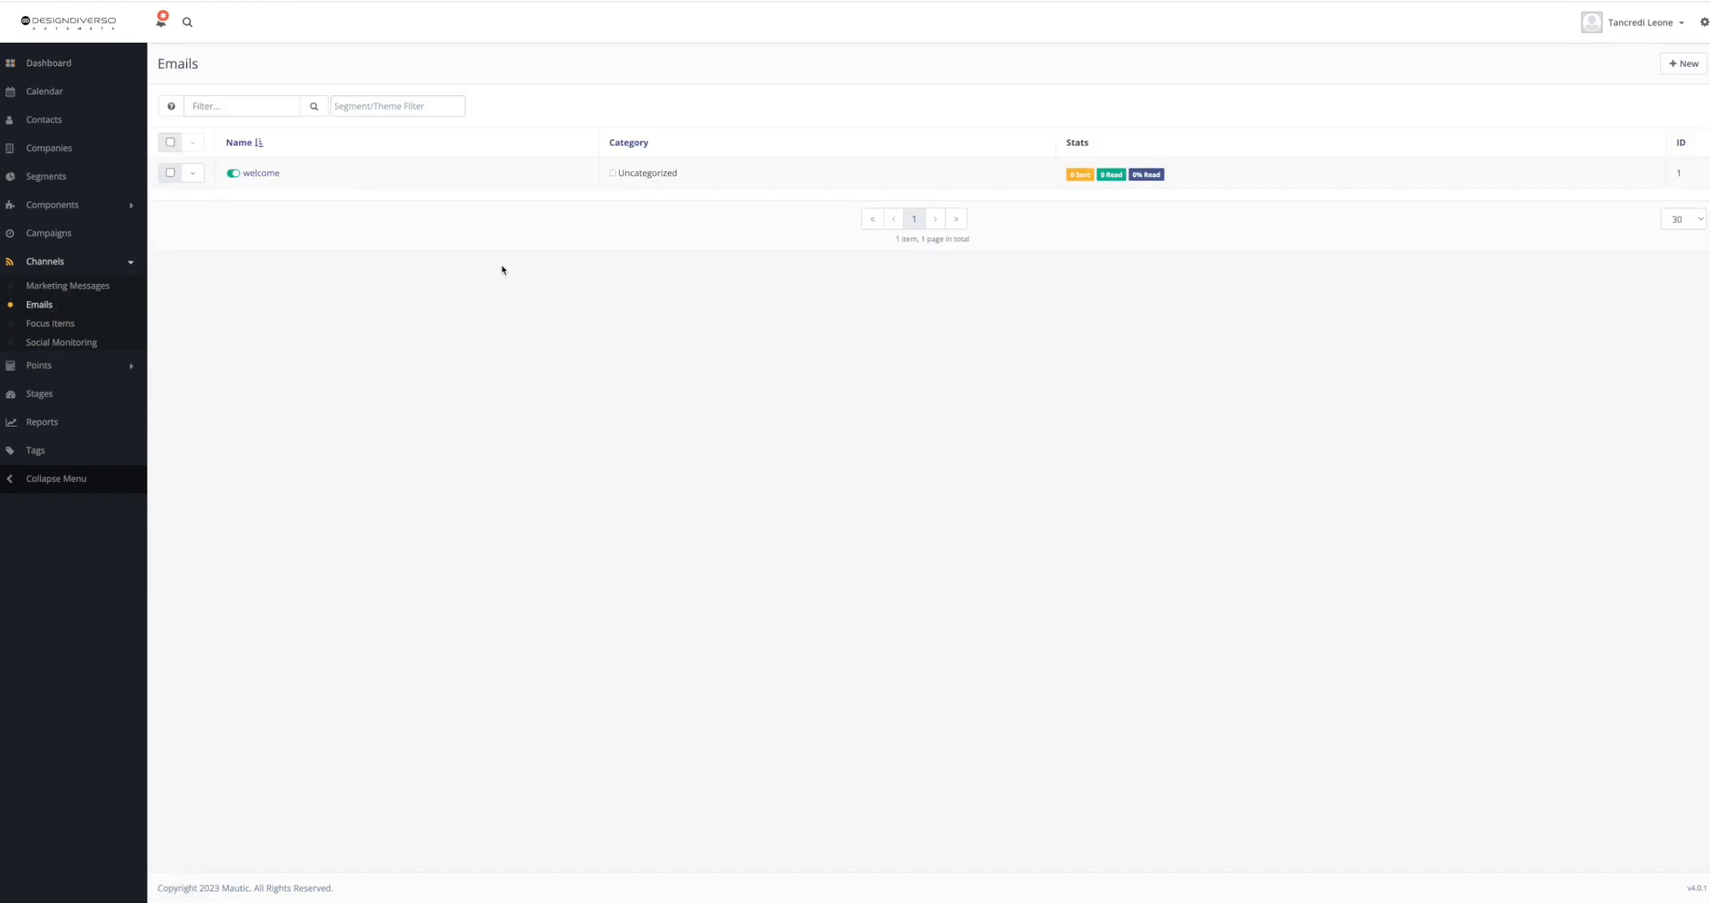
Create a new segment email based on the Brienz theme
click(1683, 63)
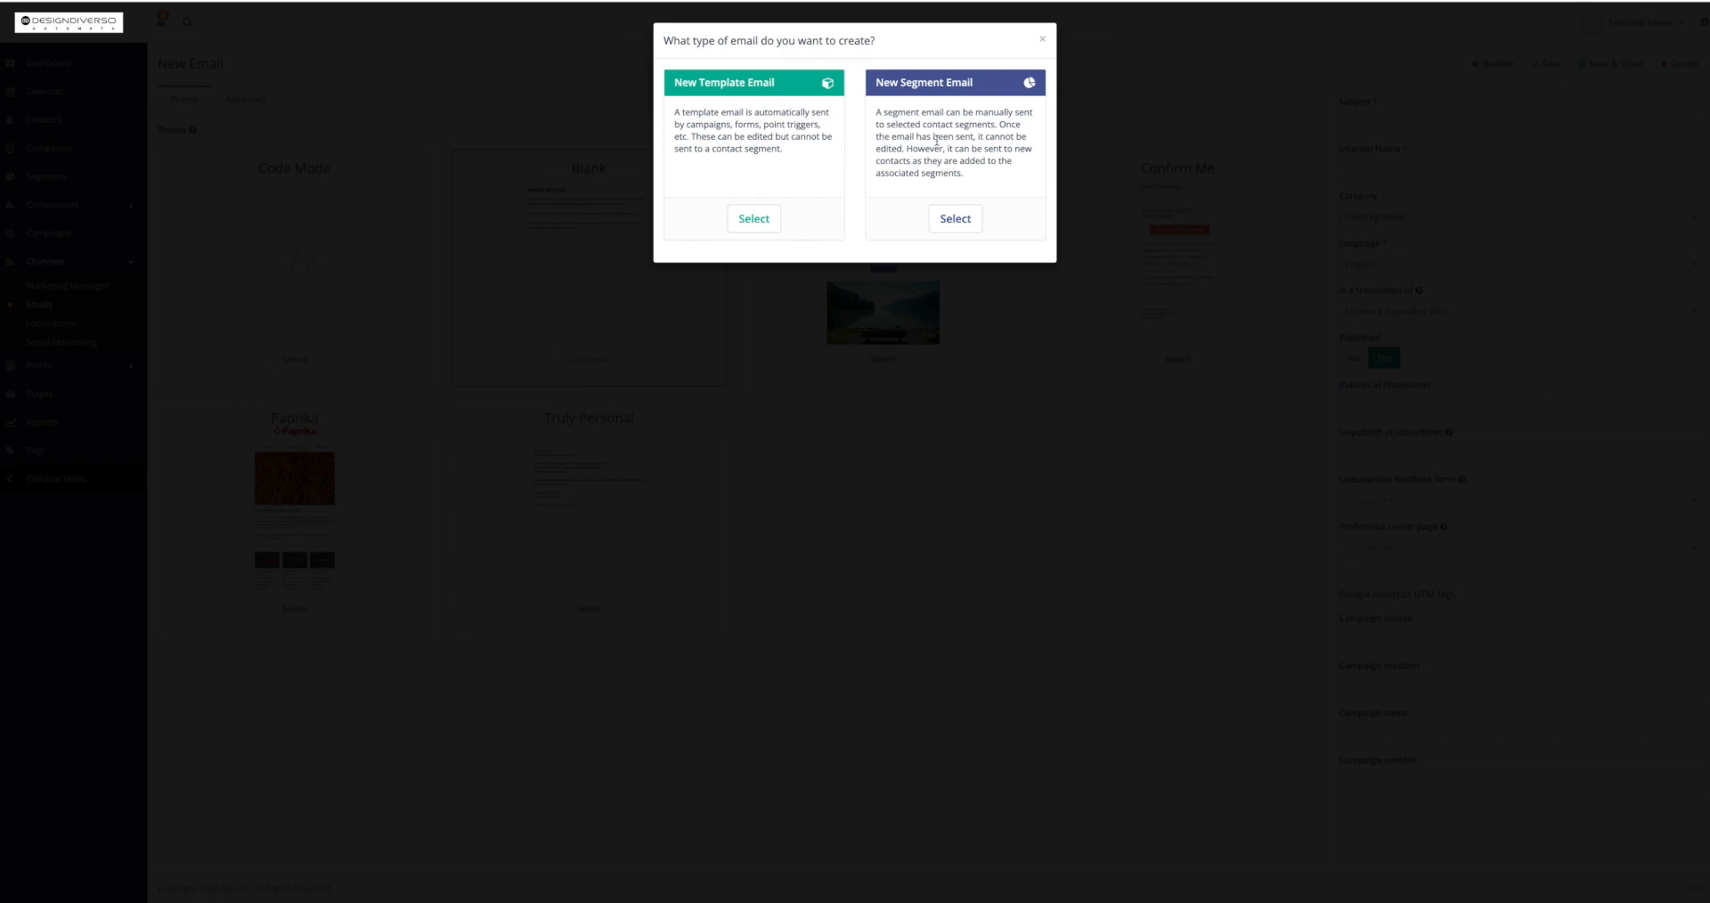
click(952, 218)
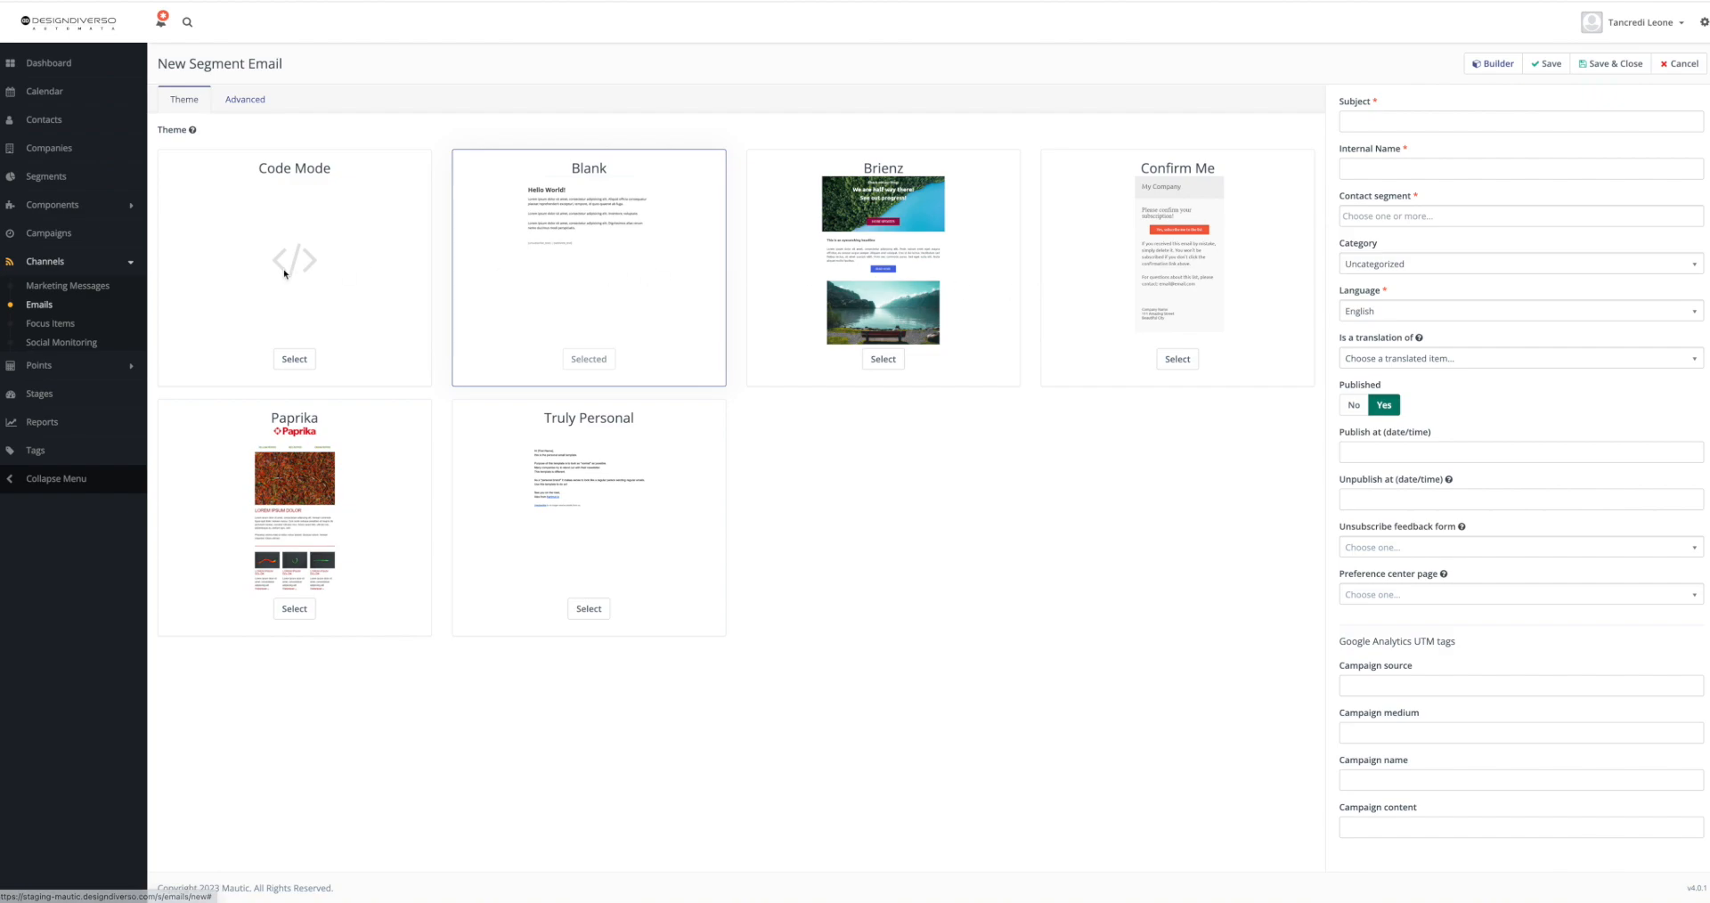
click(884, 360)
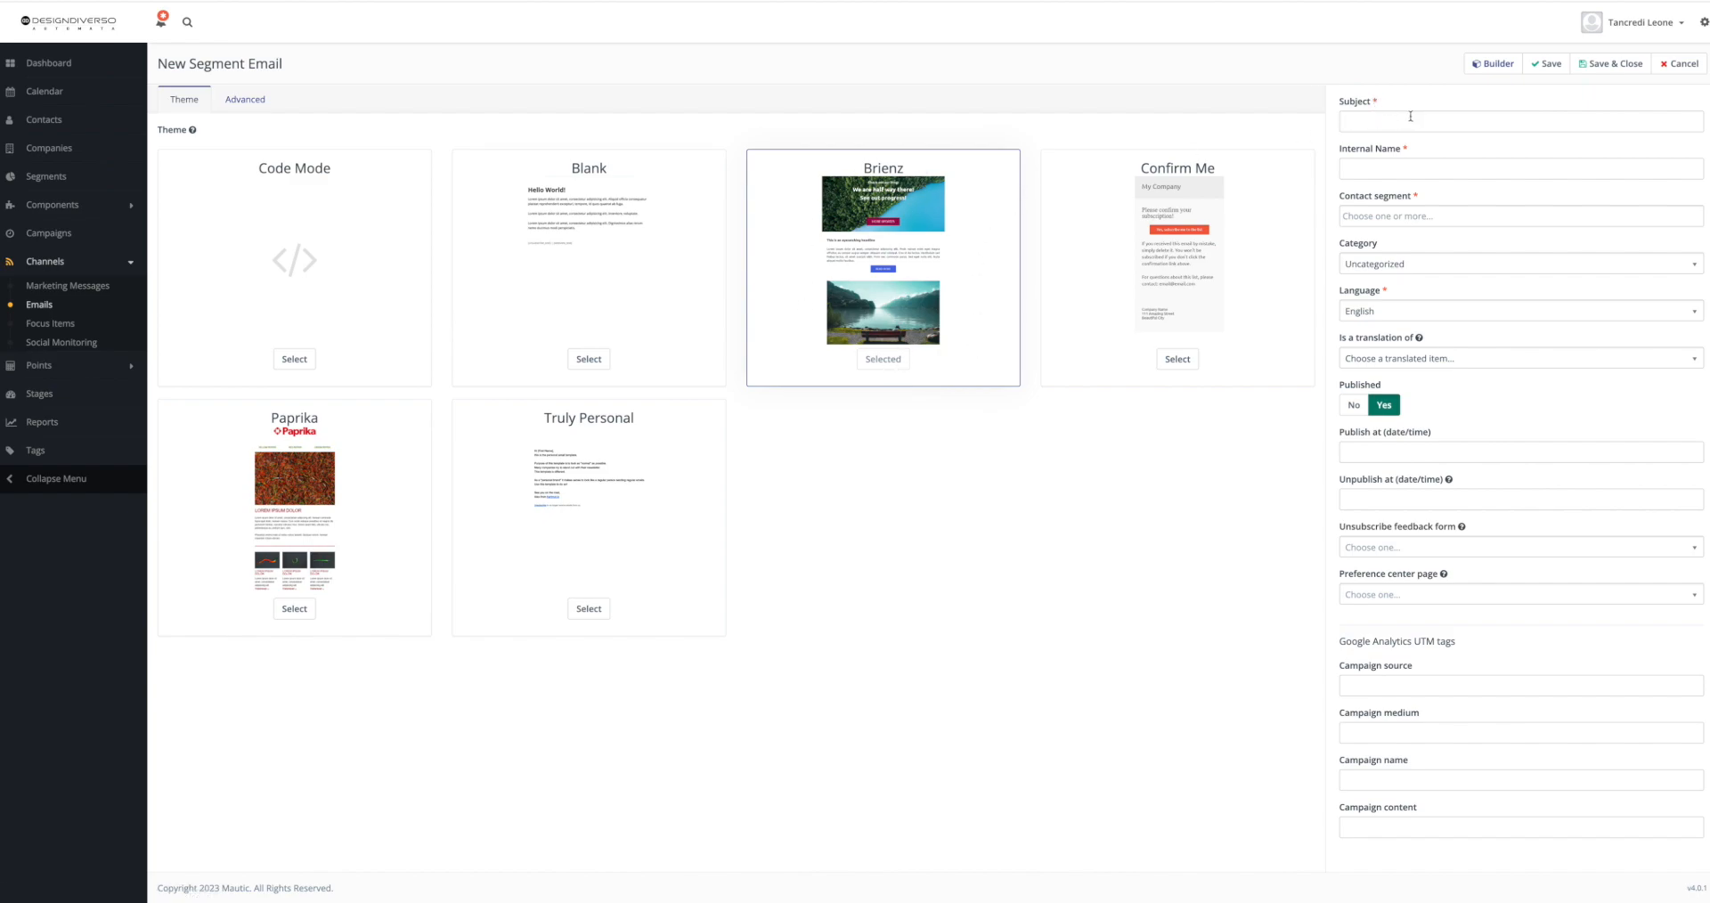
Set the email's subject to "Test", its internal name to "test" and its contact segment to "Emailed from contact us"
click(1380, 119)
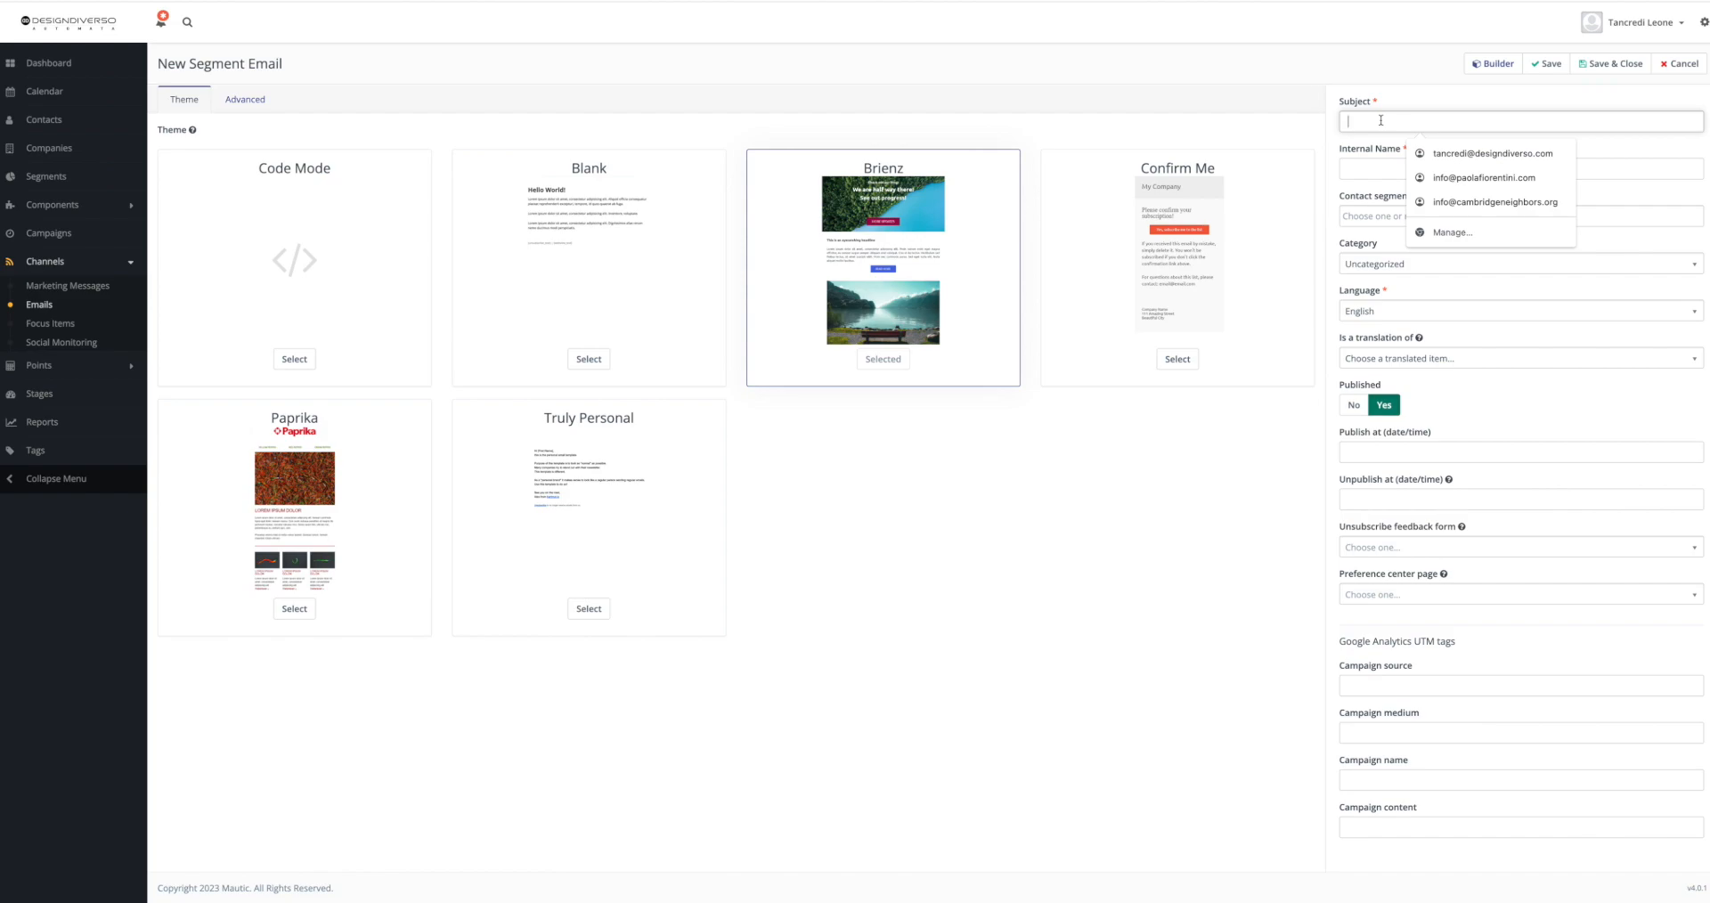
text(Test)
click(1369, 166)
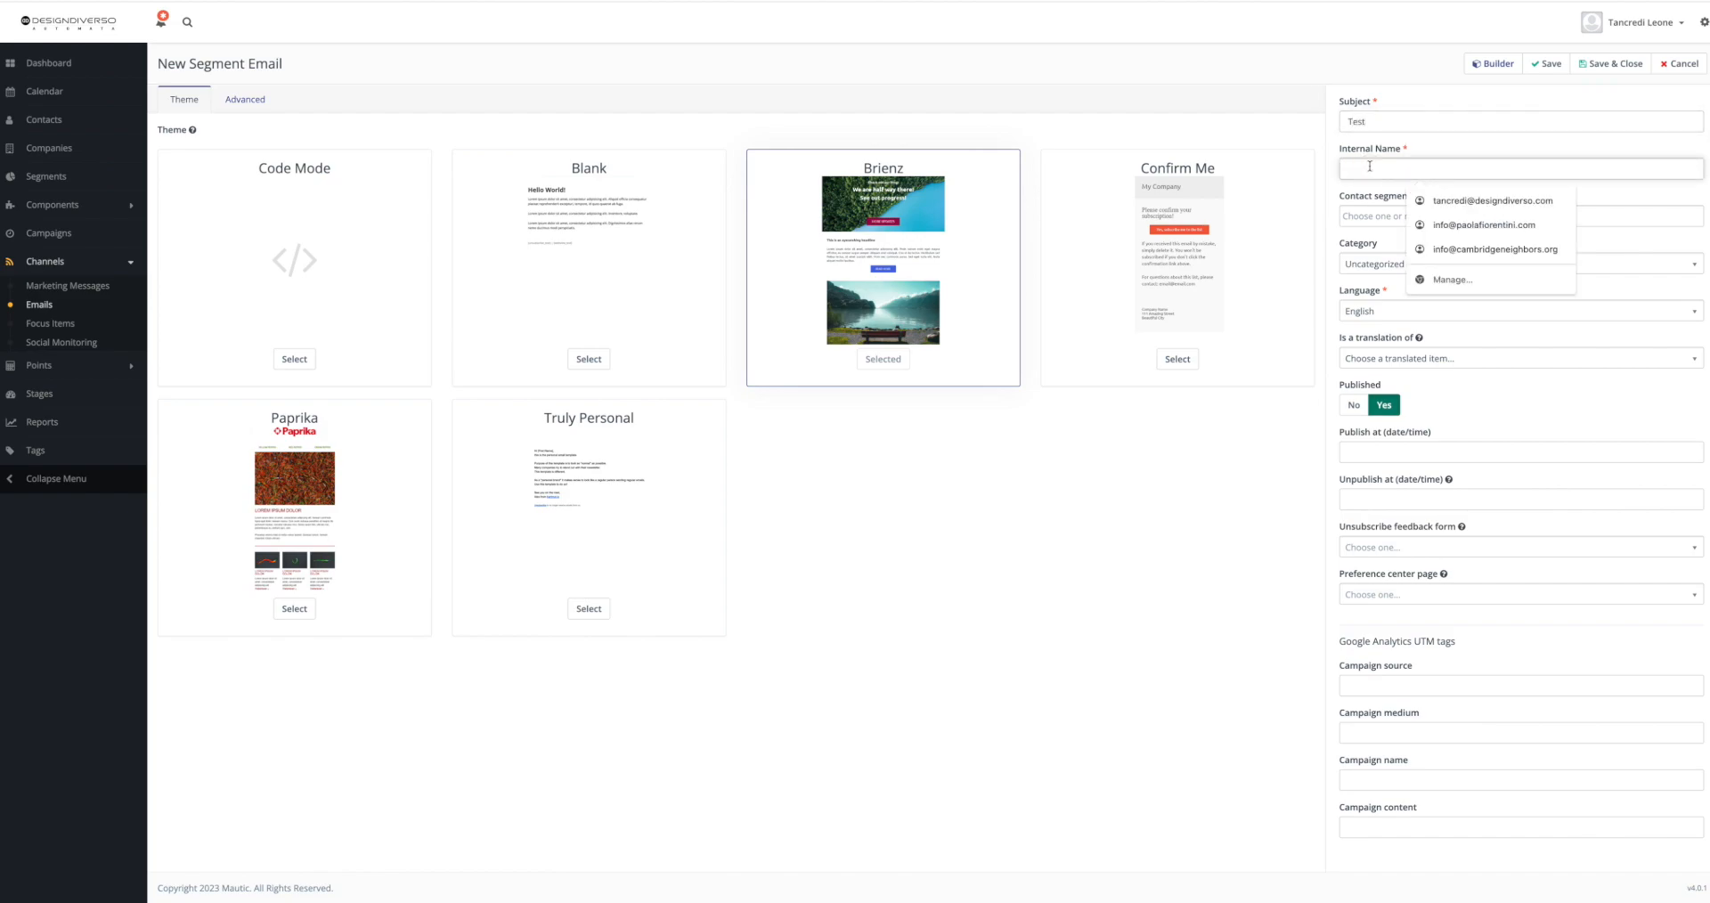
text(test)
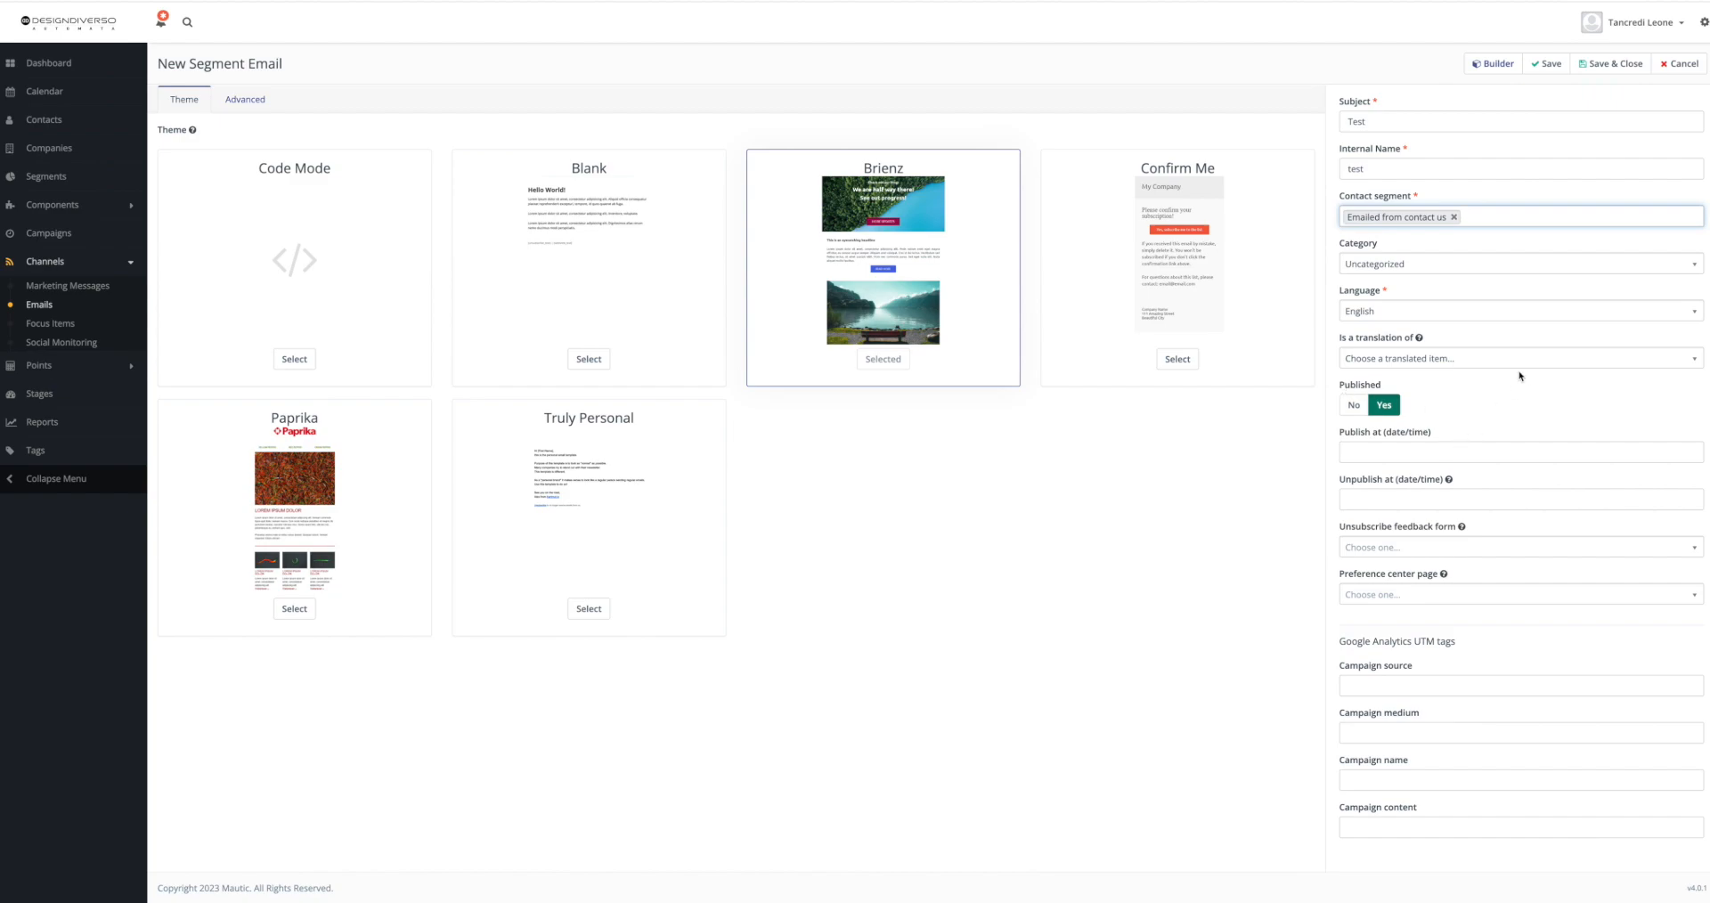
In the email builder, replace the opening words of the paragraph under the eyecatching headline with "Our great test email,"
click(1498, 65)
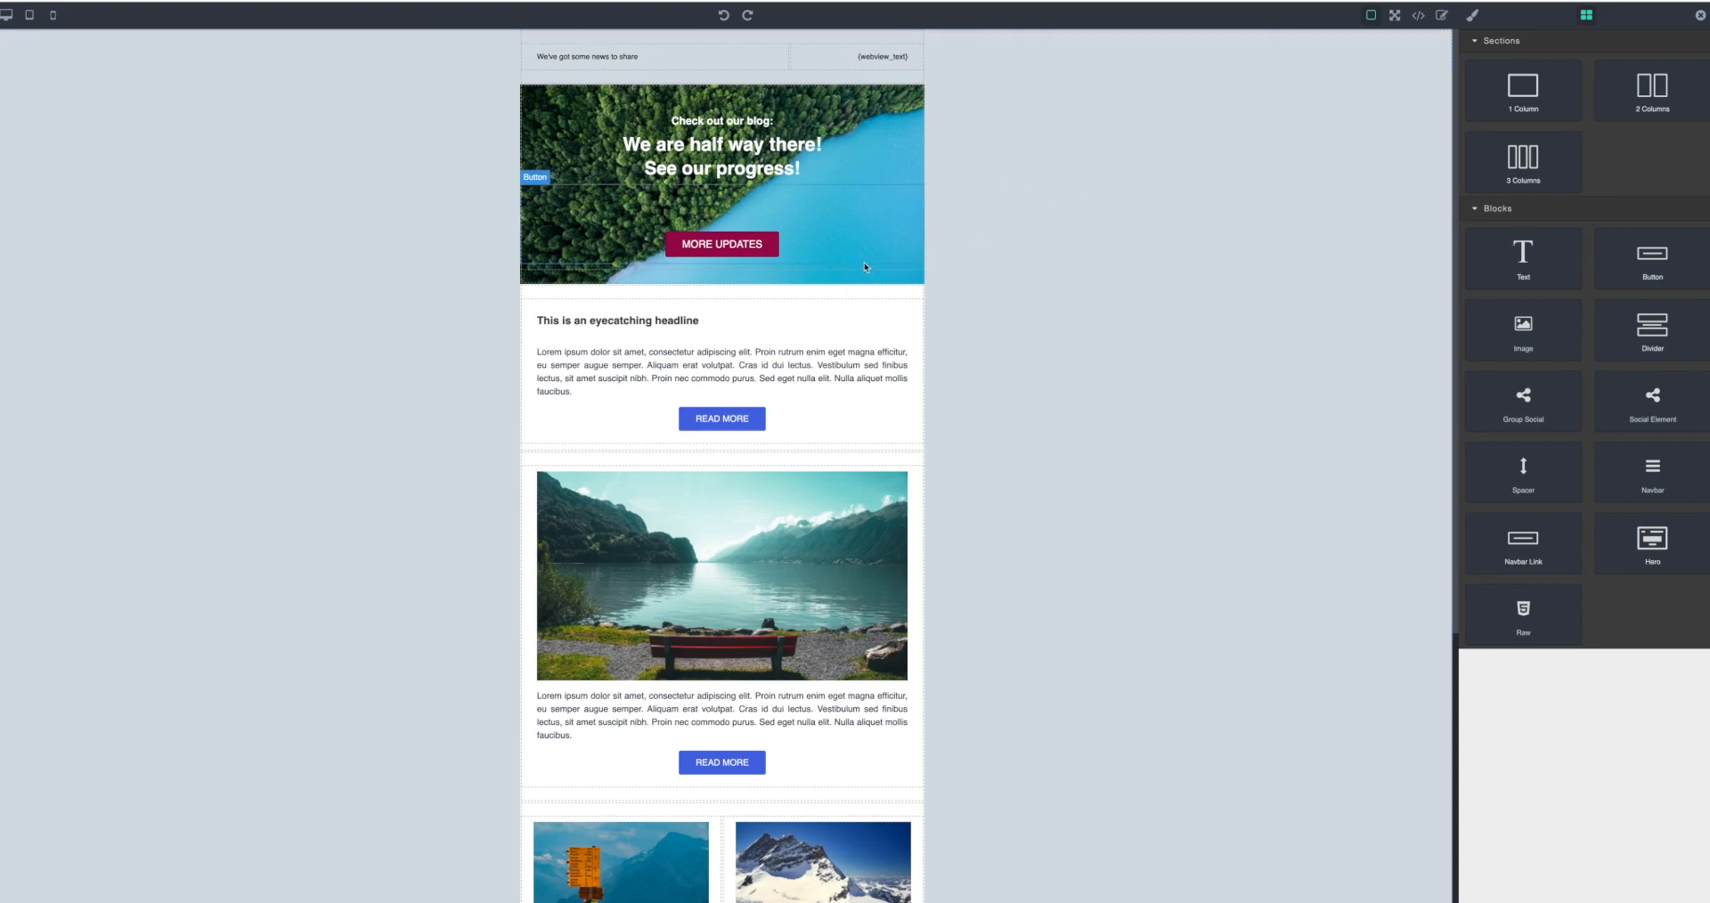
click(544, 189)
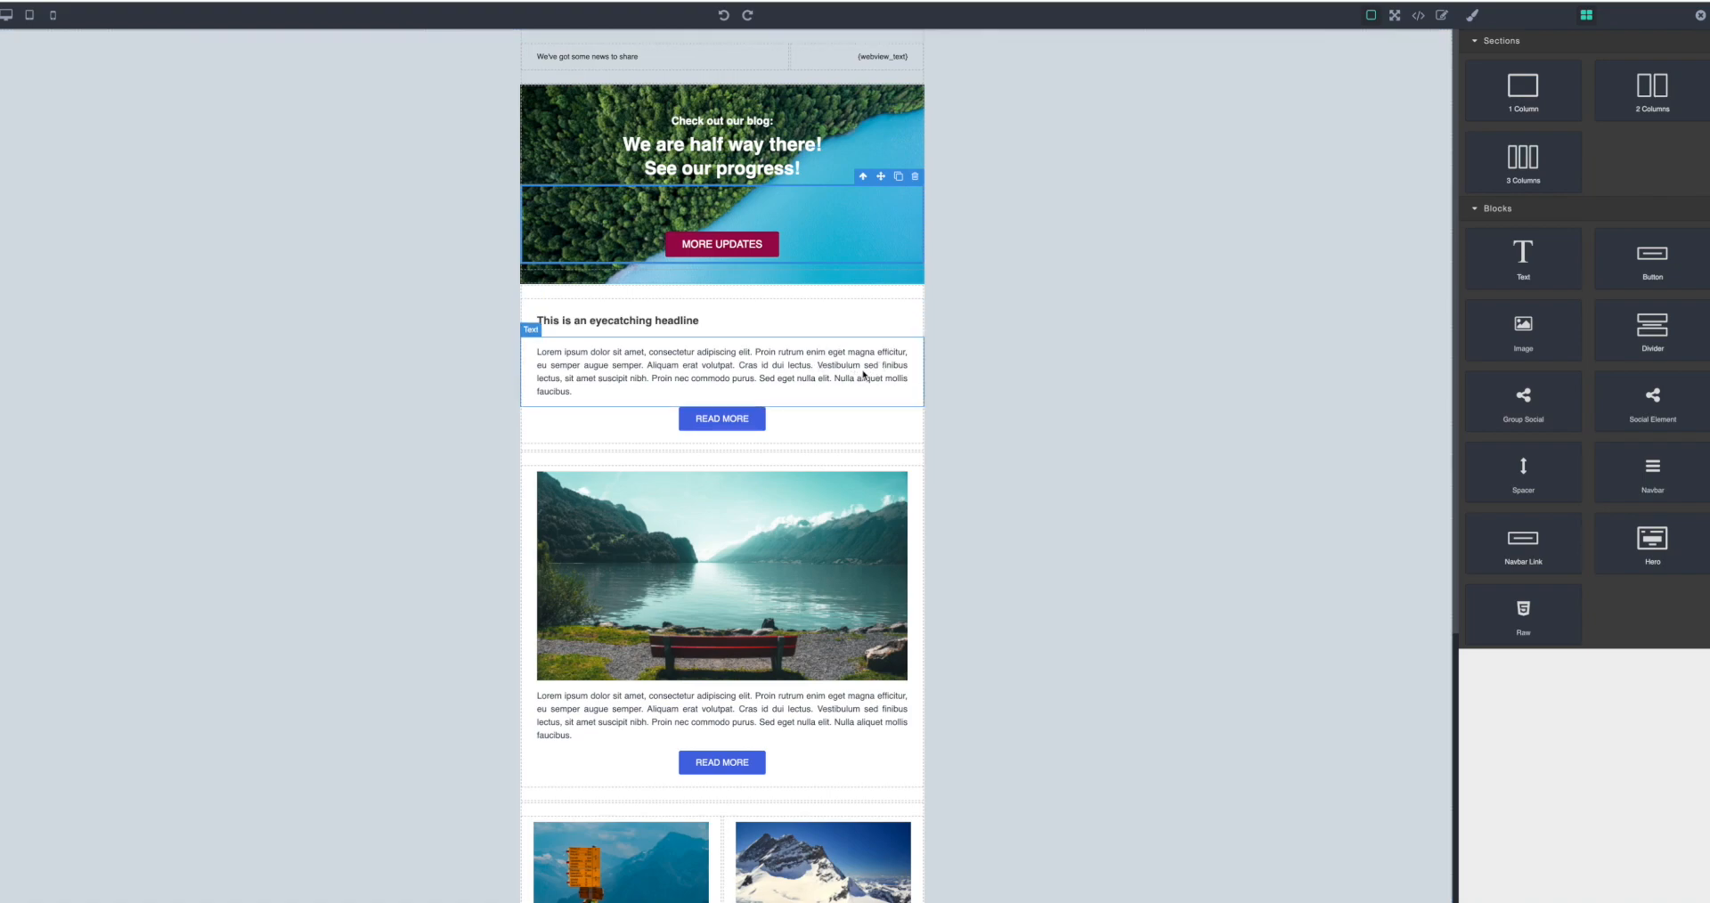
scroll(863, 375, down, 5)
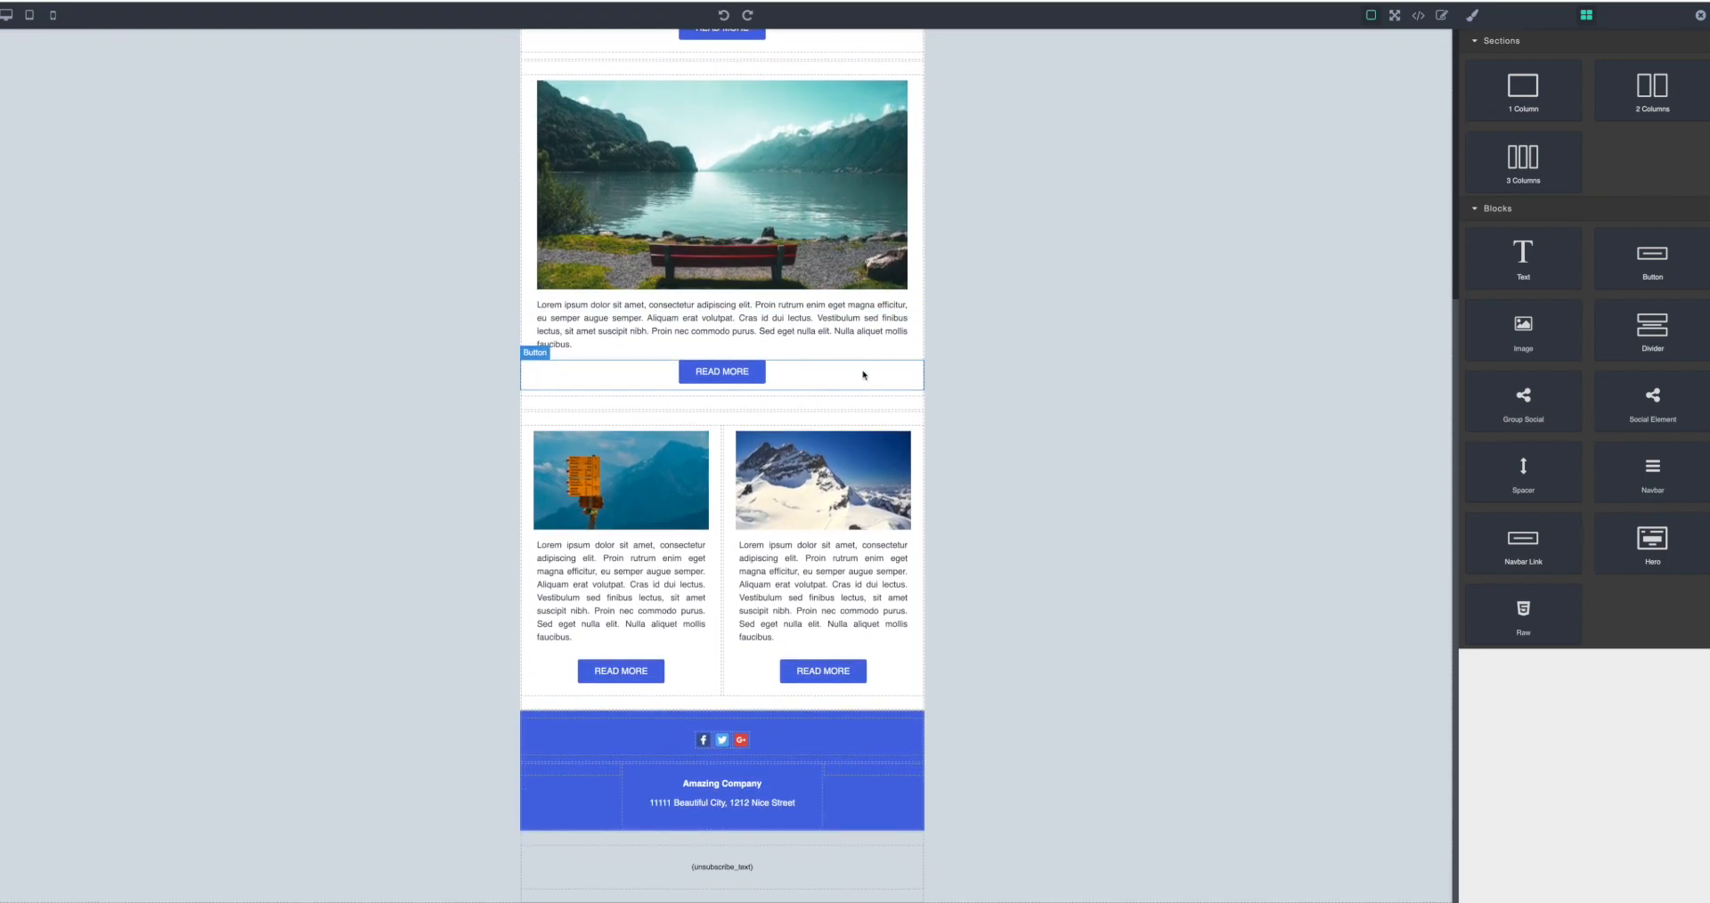
scroll(882, 347, up, 1)
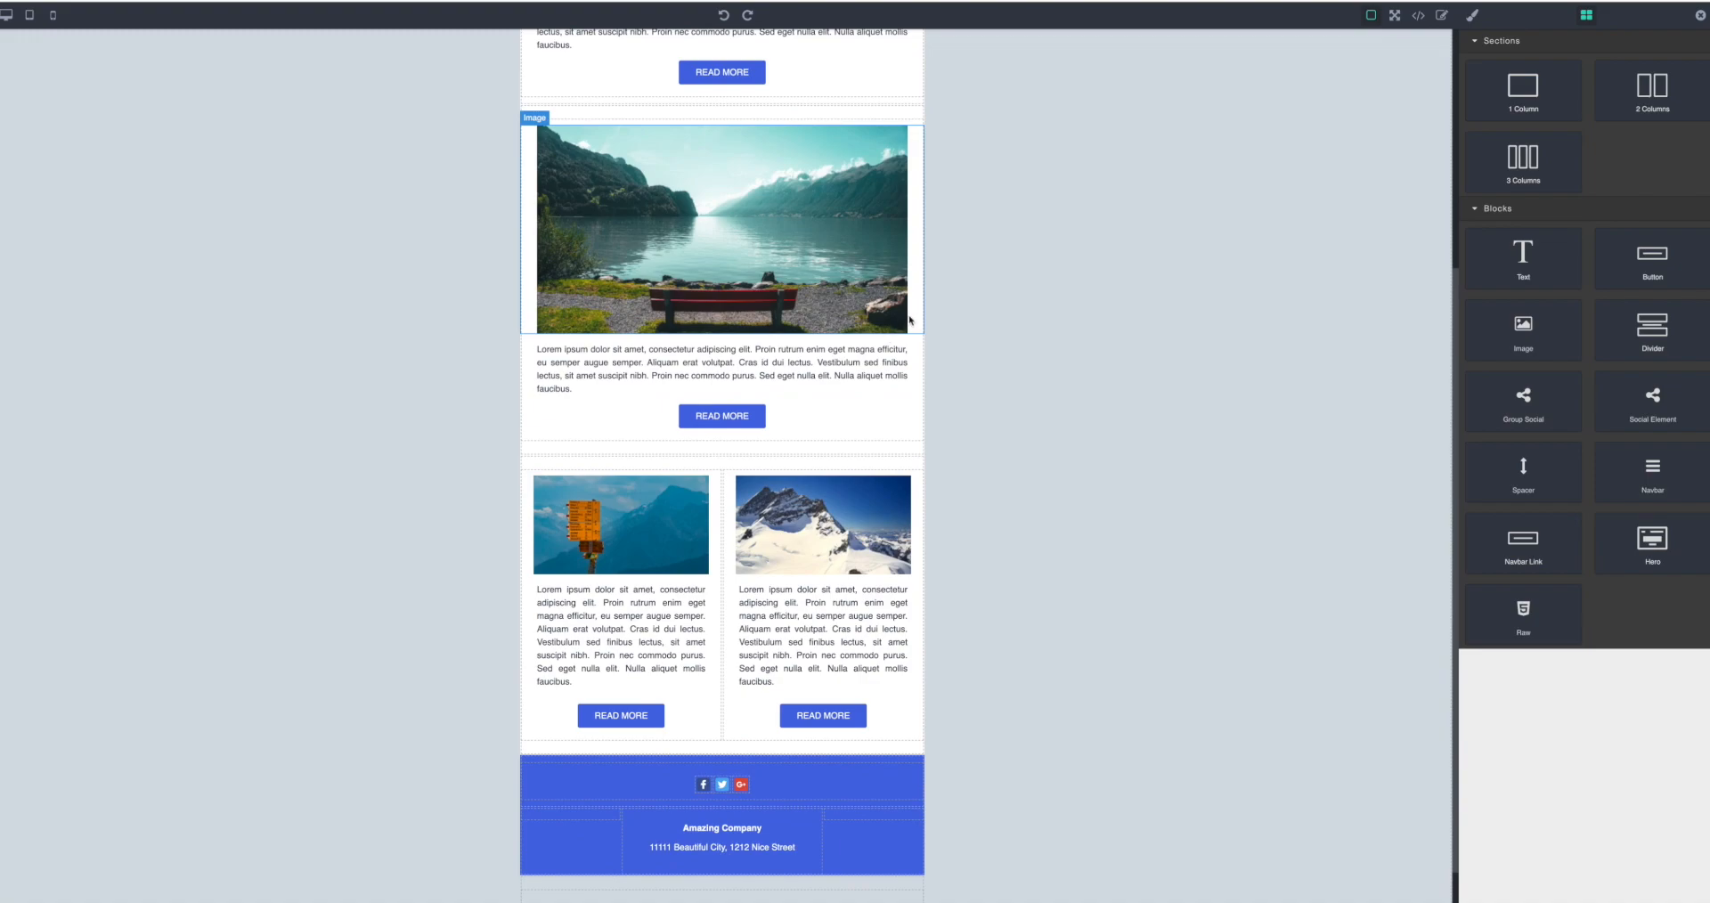
scroll(908, 320, up, 5)
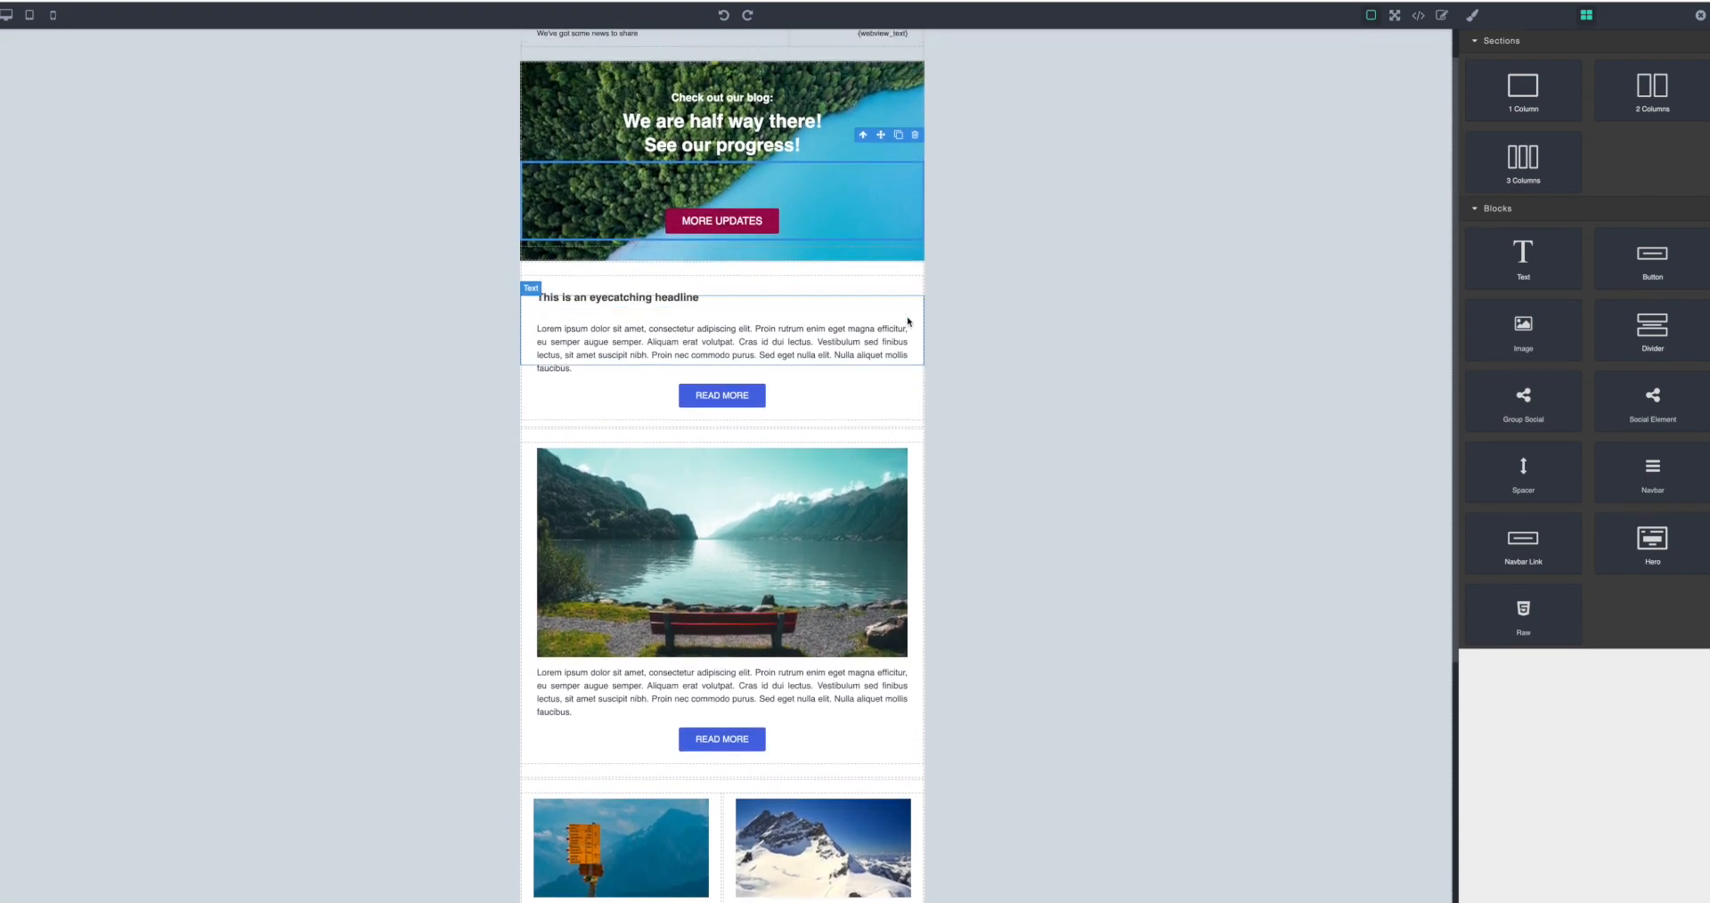
click(638, 368)
double_click(569, 354)
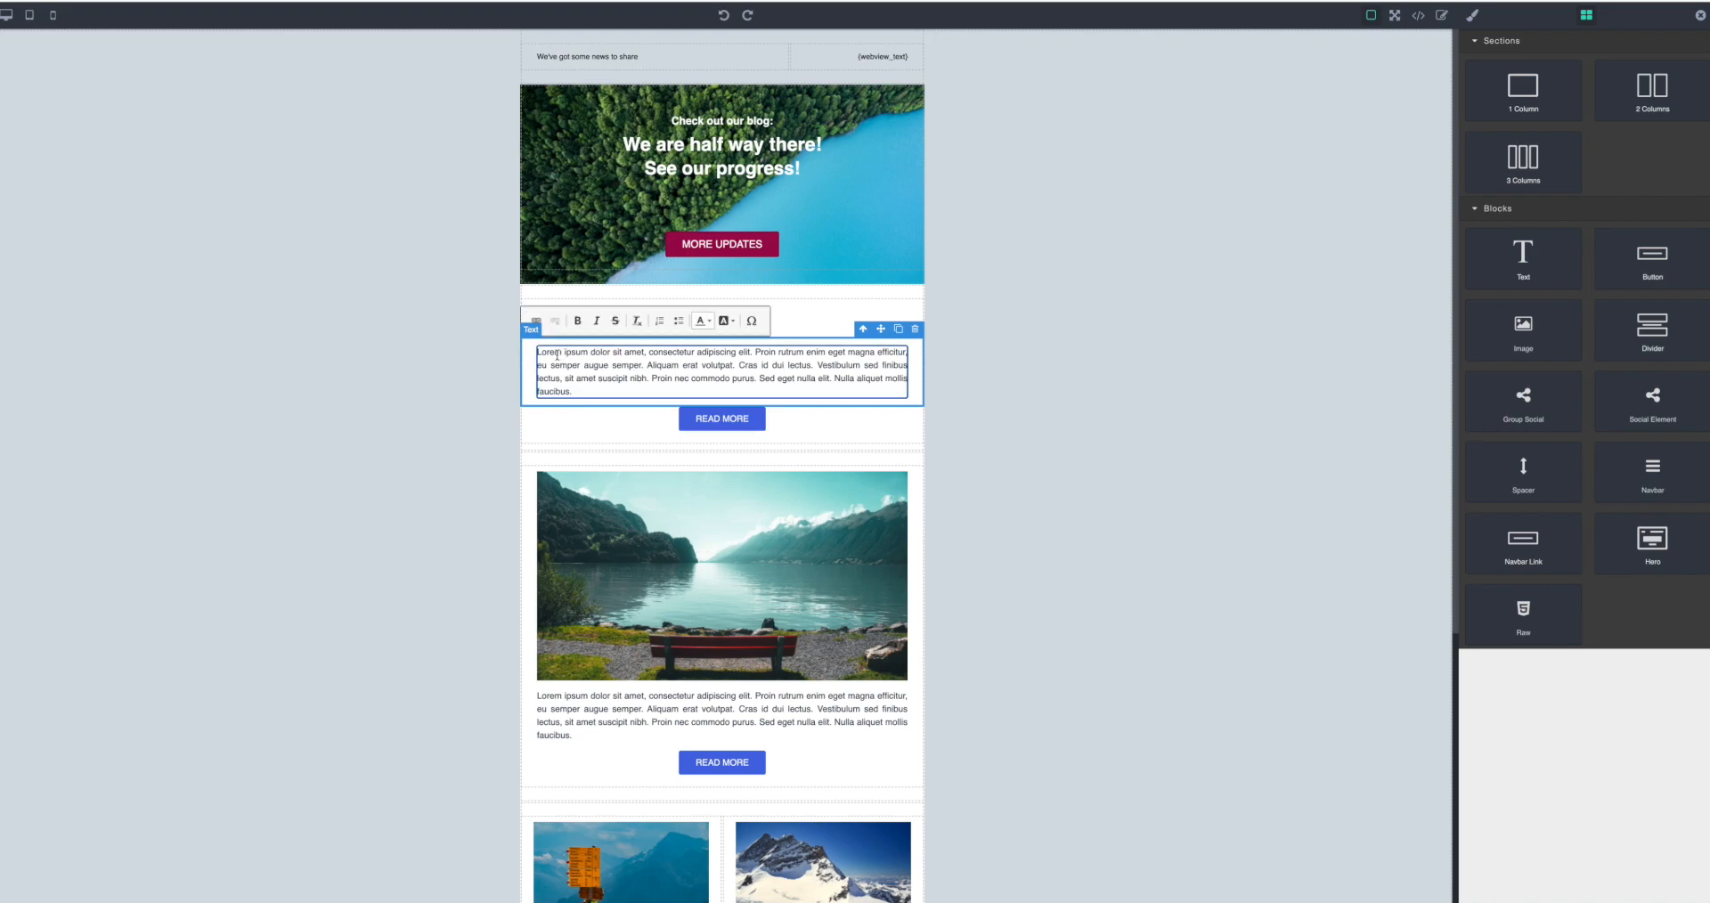
drag(537, 353, 645, 350)
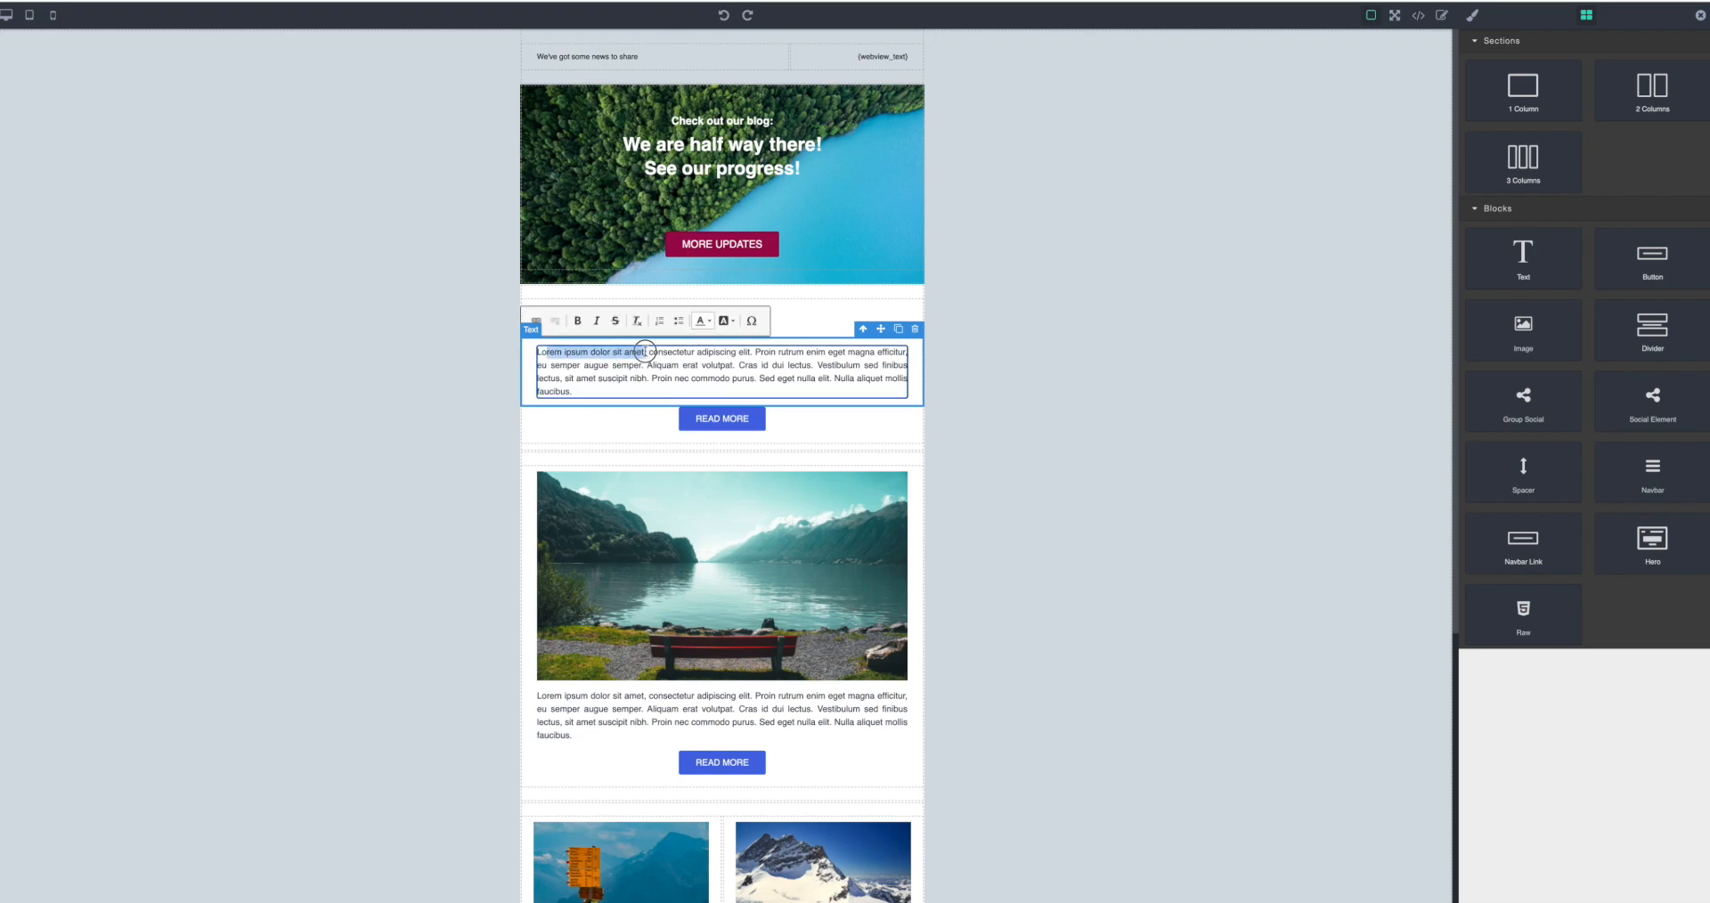
text(Our great tes)
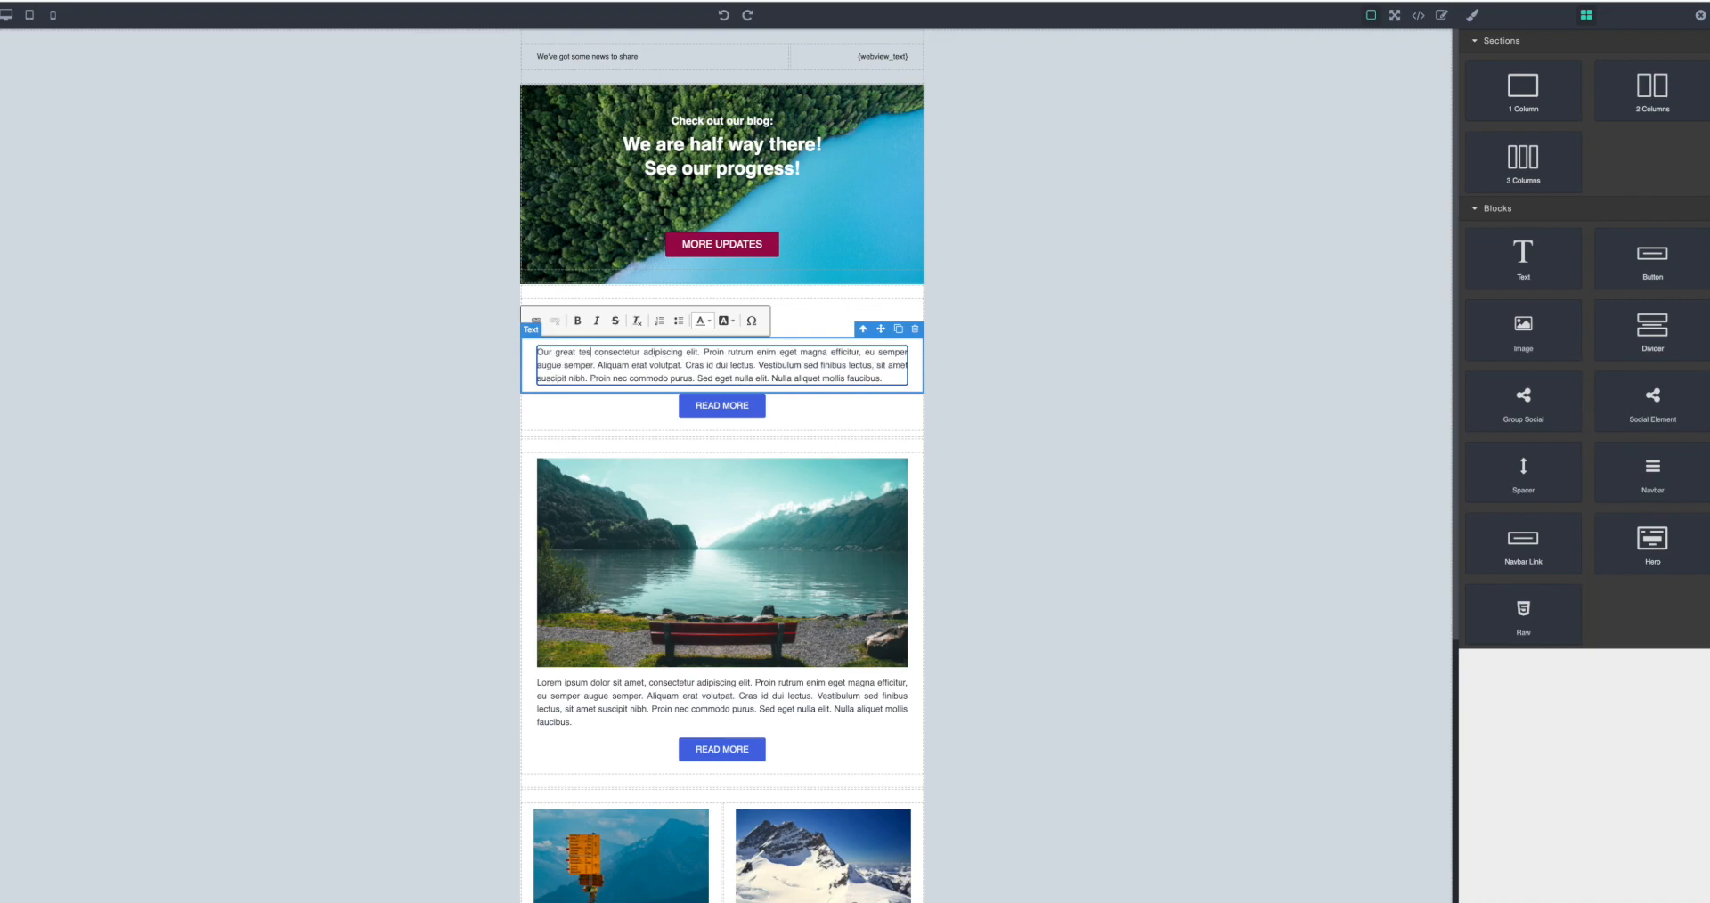
text(t email,)
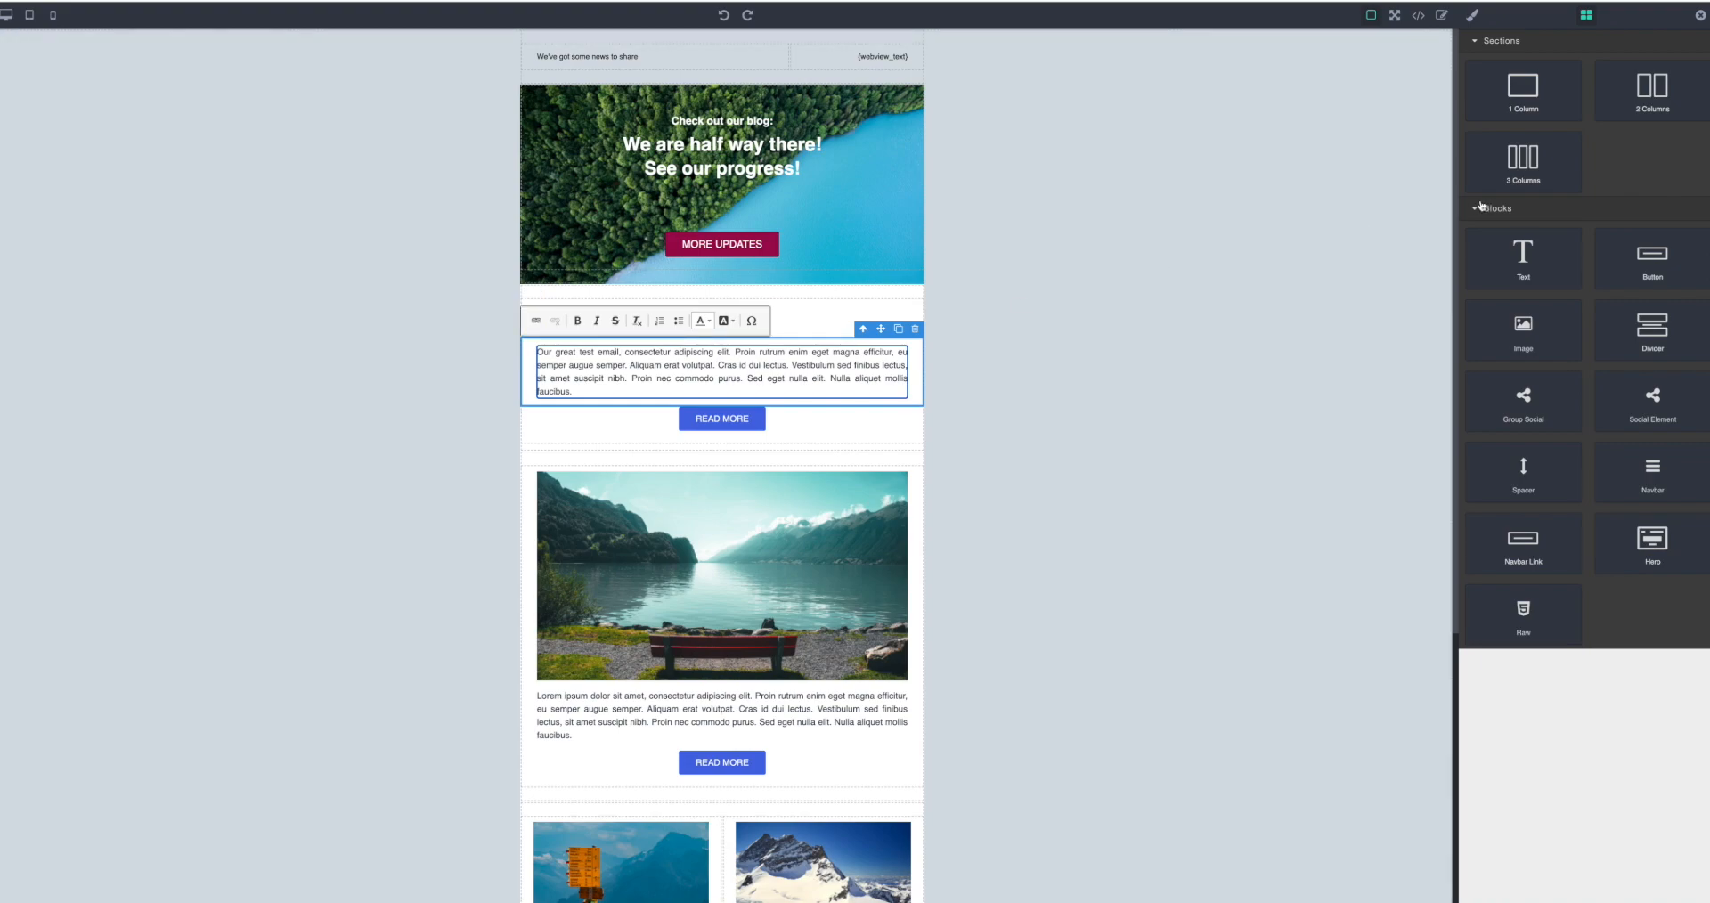
Close the email builder and save the new segment email
scroll(1446, 220, down, 4)
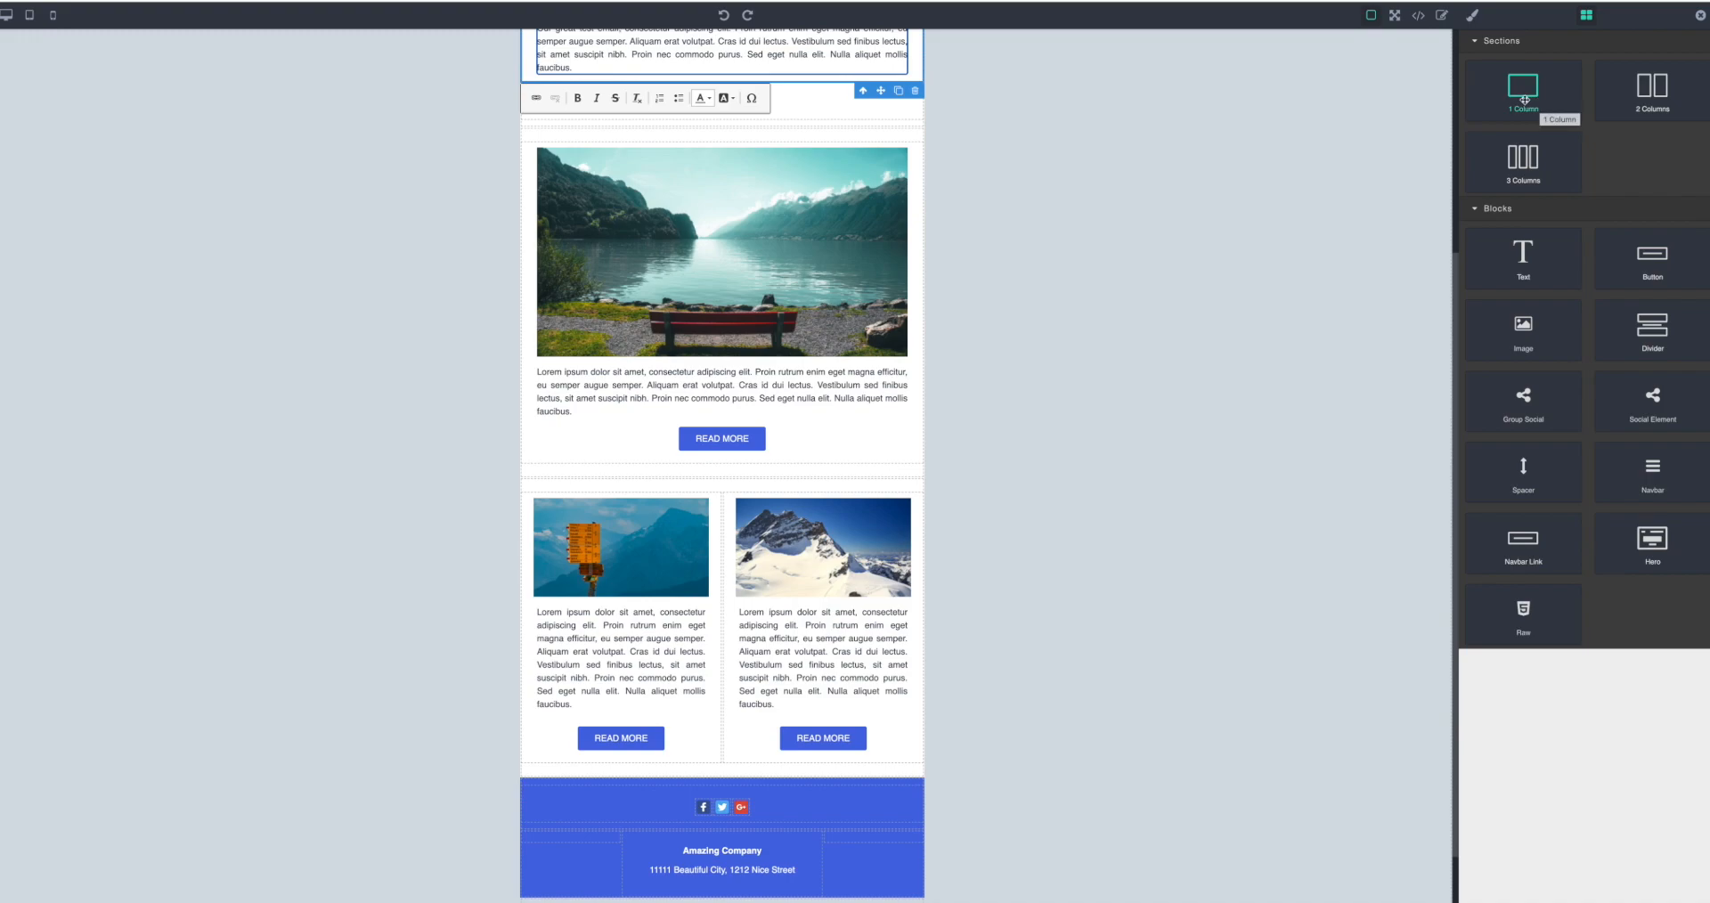
click(1700, 18)
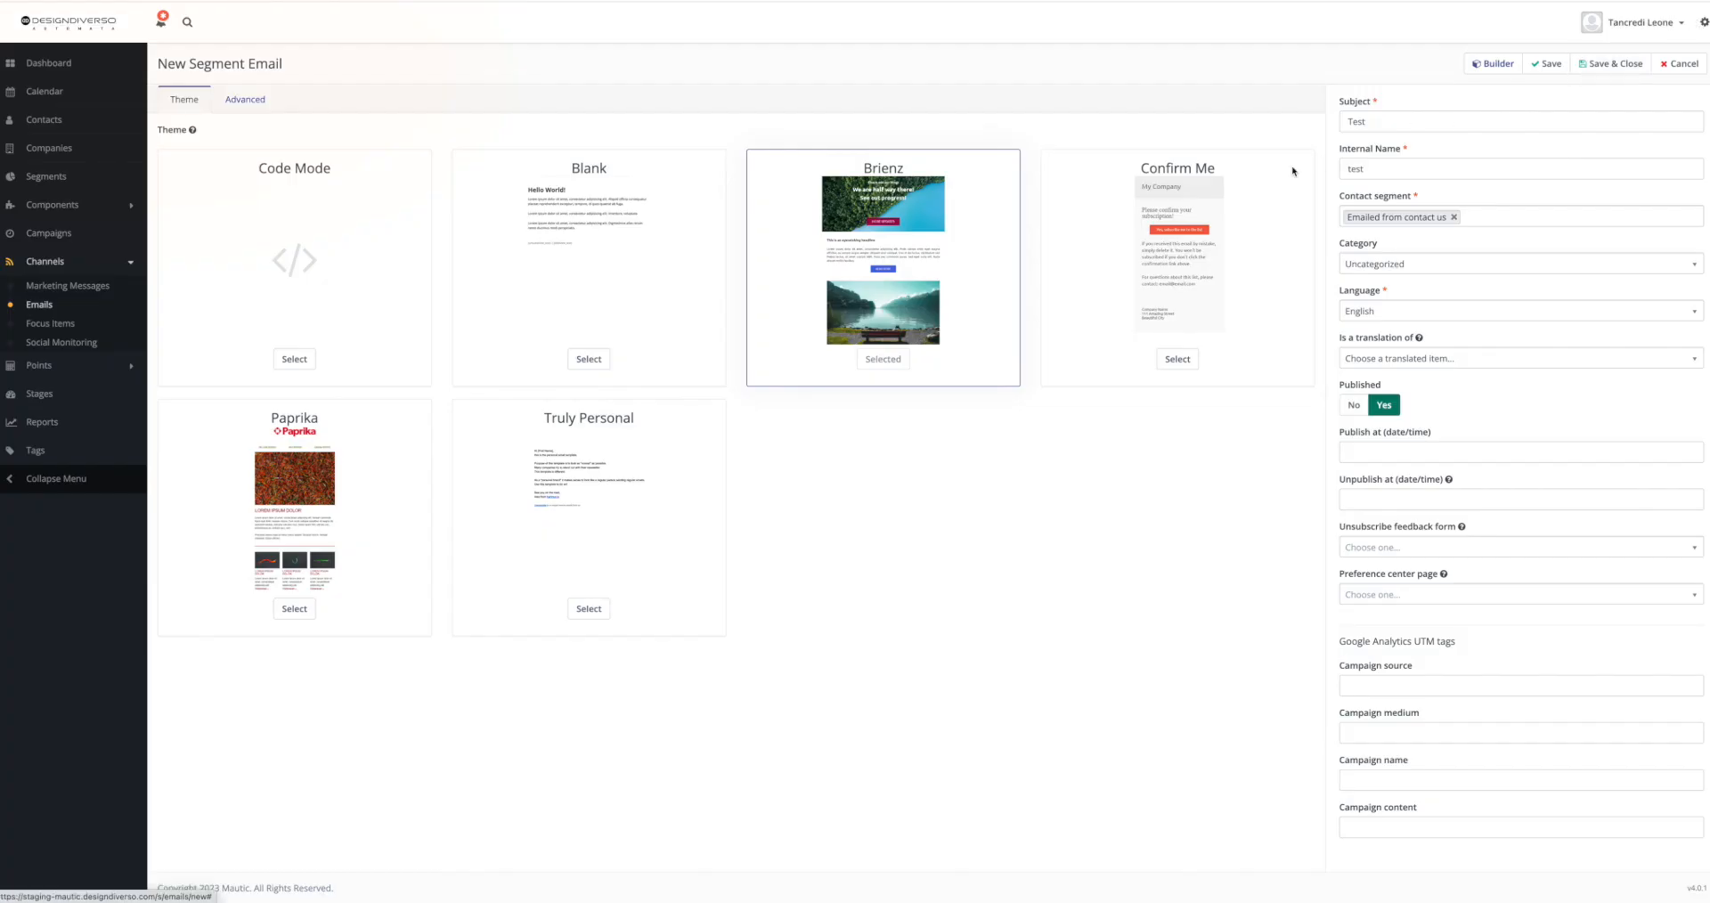
click(1541, 72)
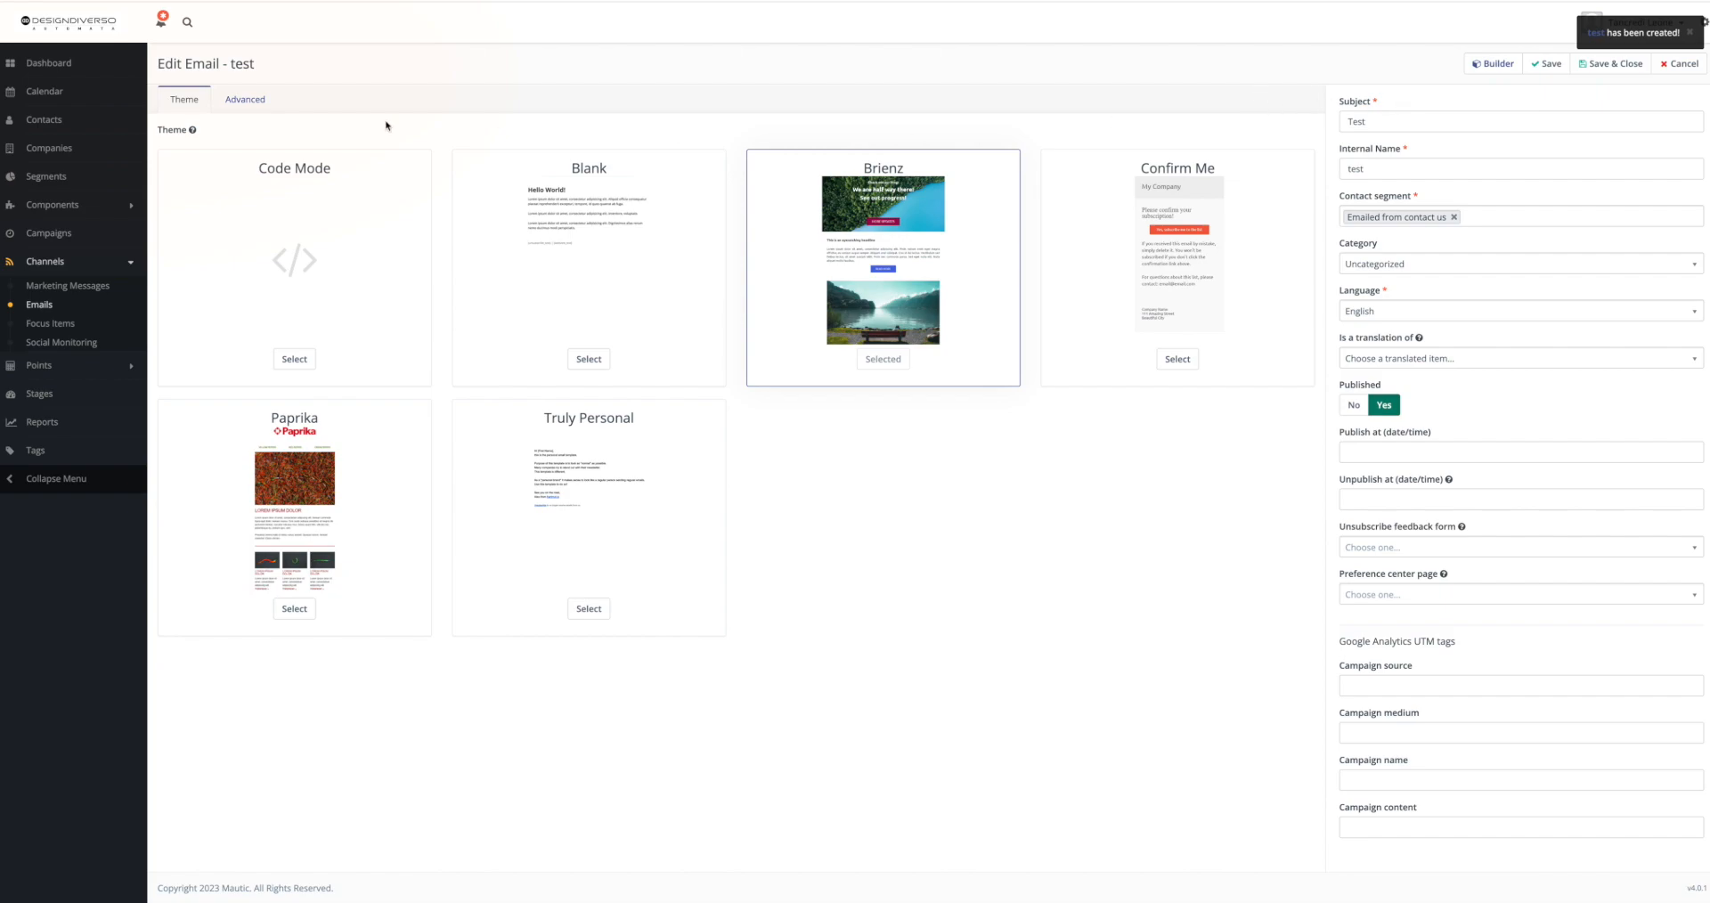
Open the test email's details from the email list and review its public preview page, including the edited paragraph
click(57, 309)
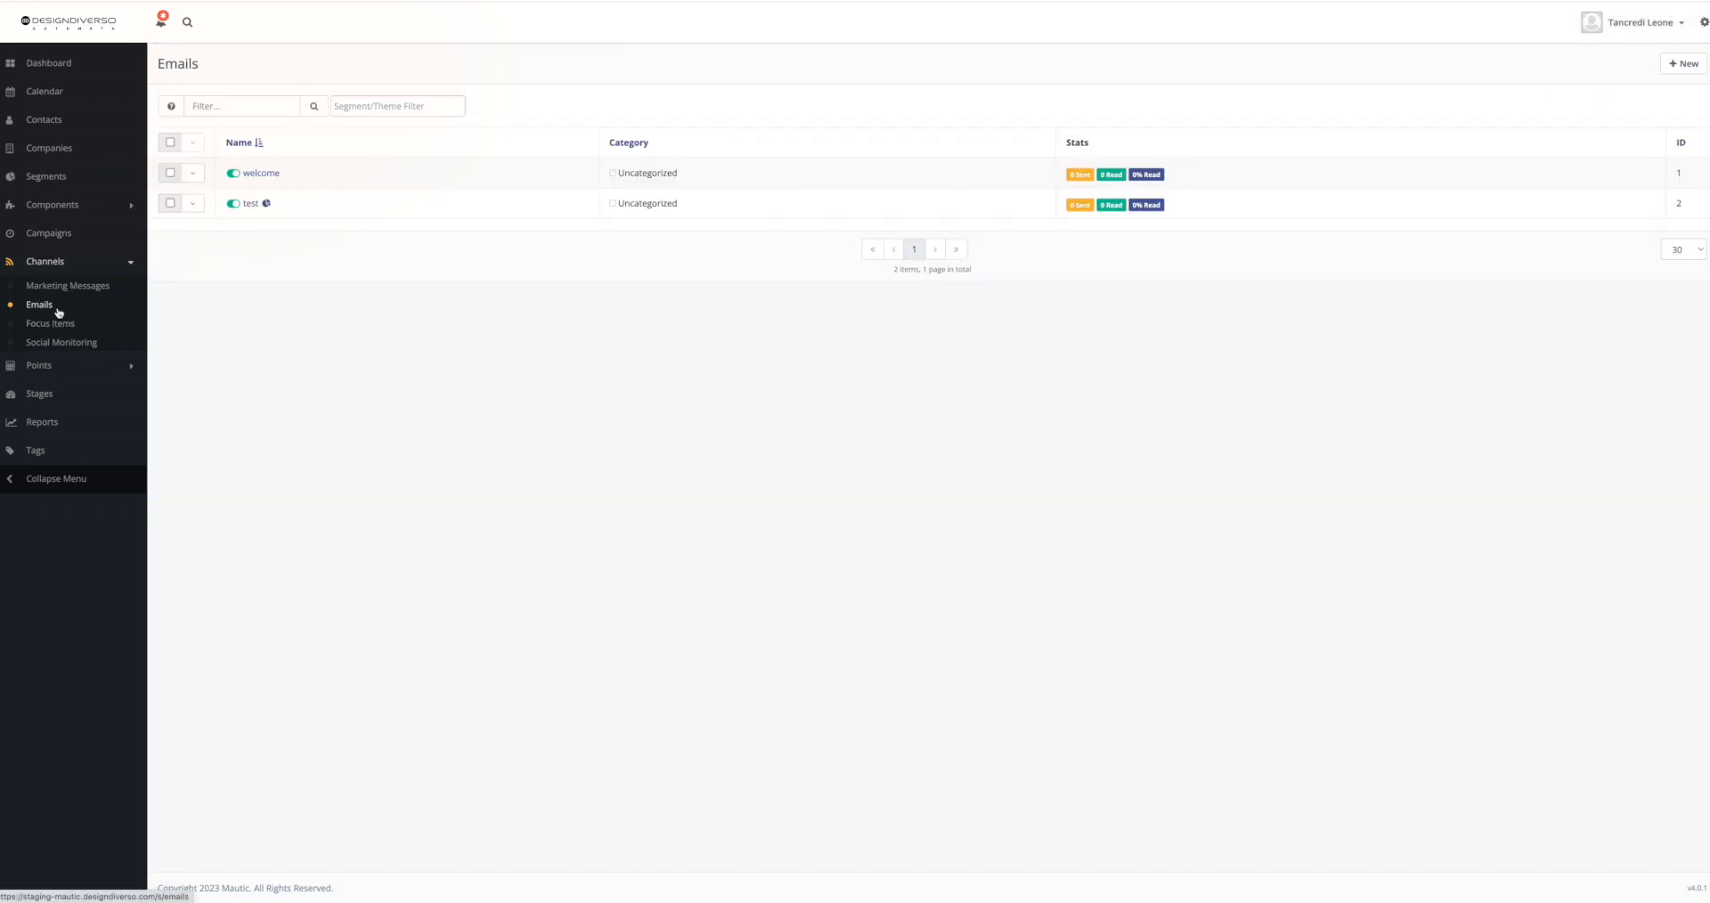
click(251, 204)
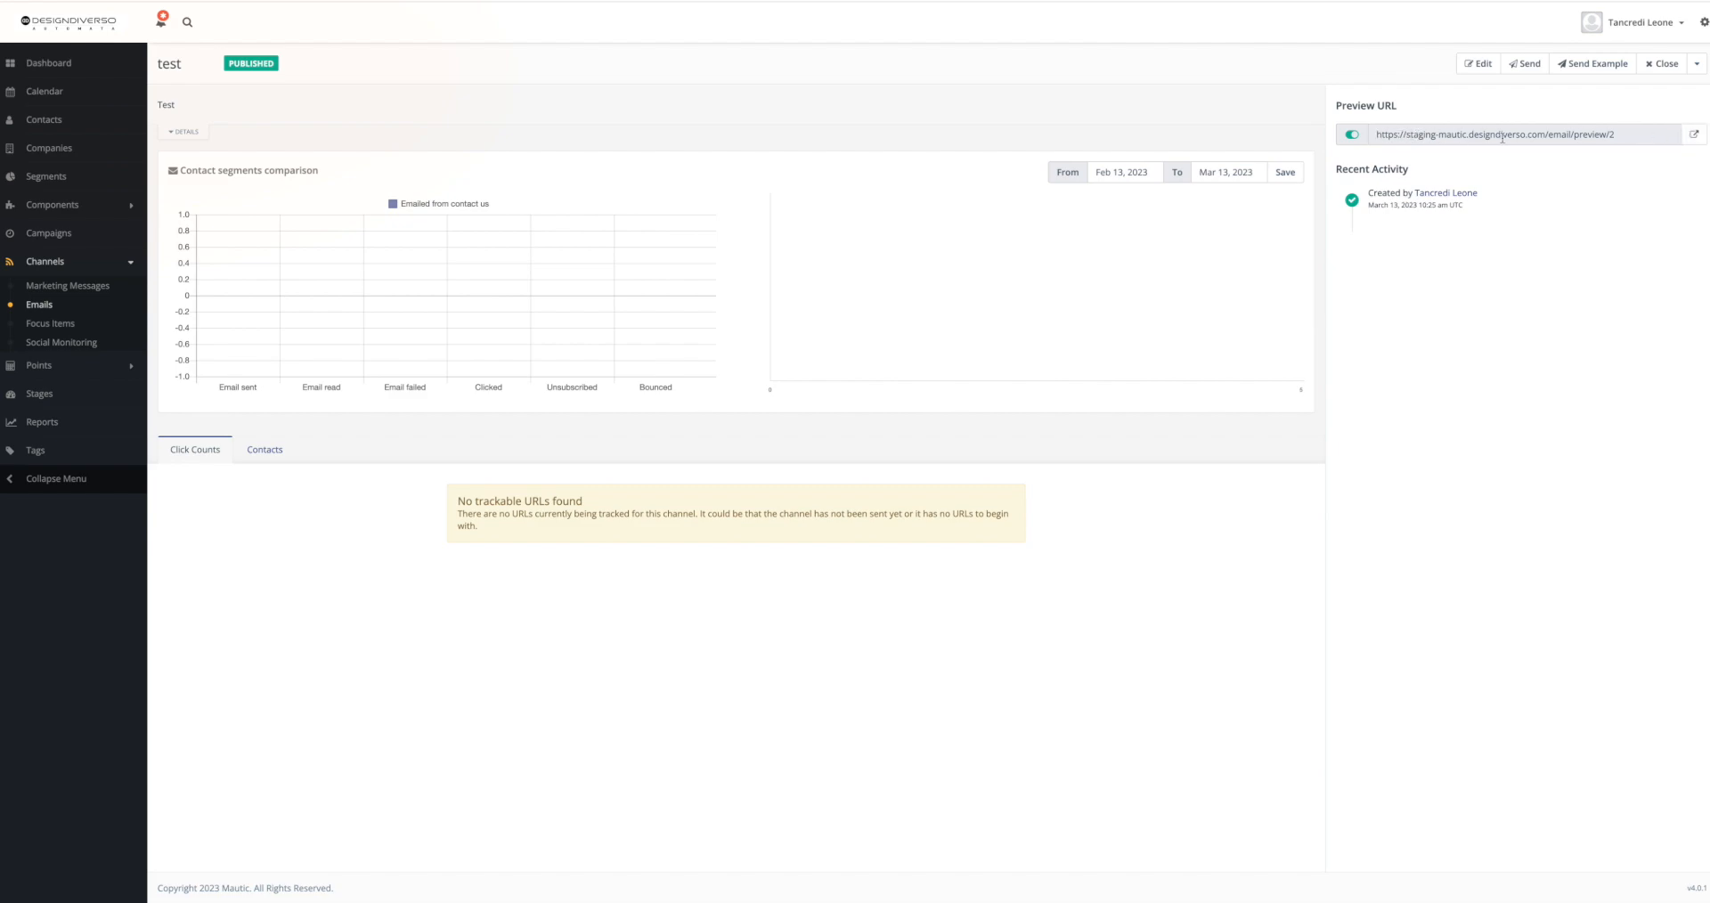
click(1695, 135)
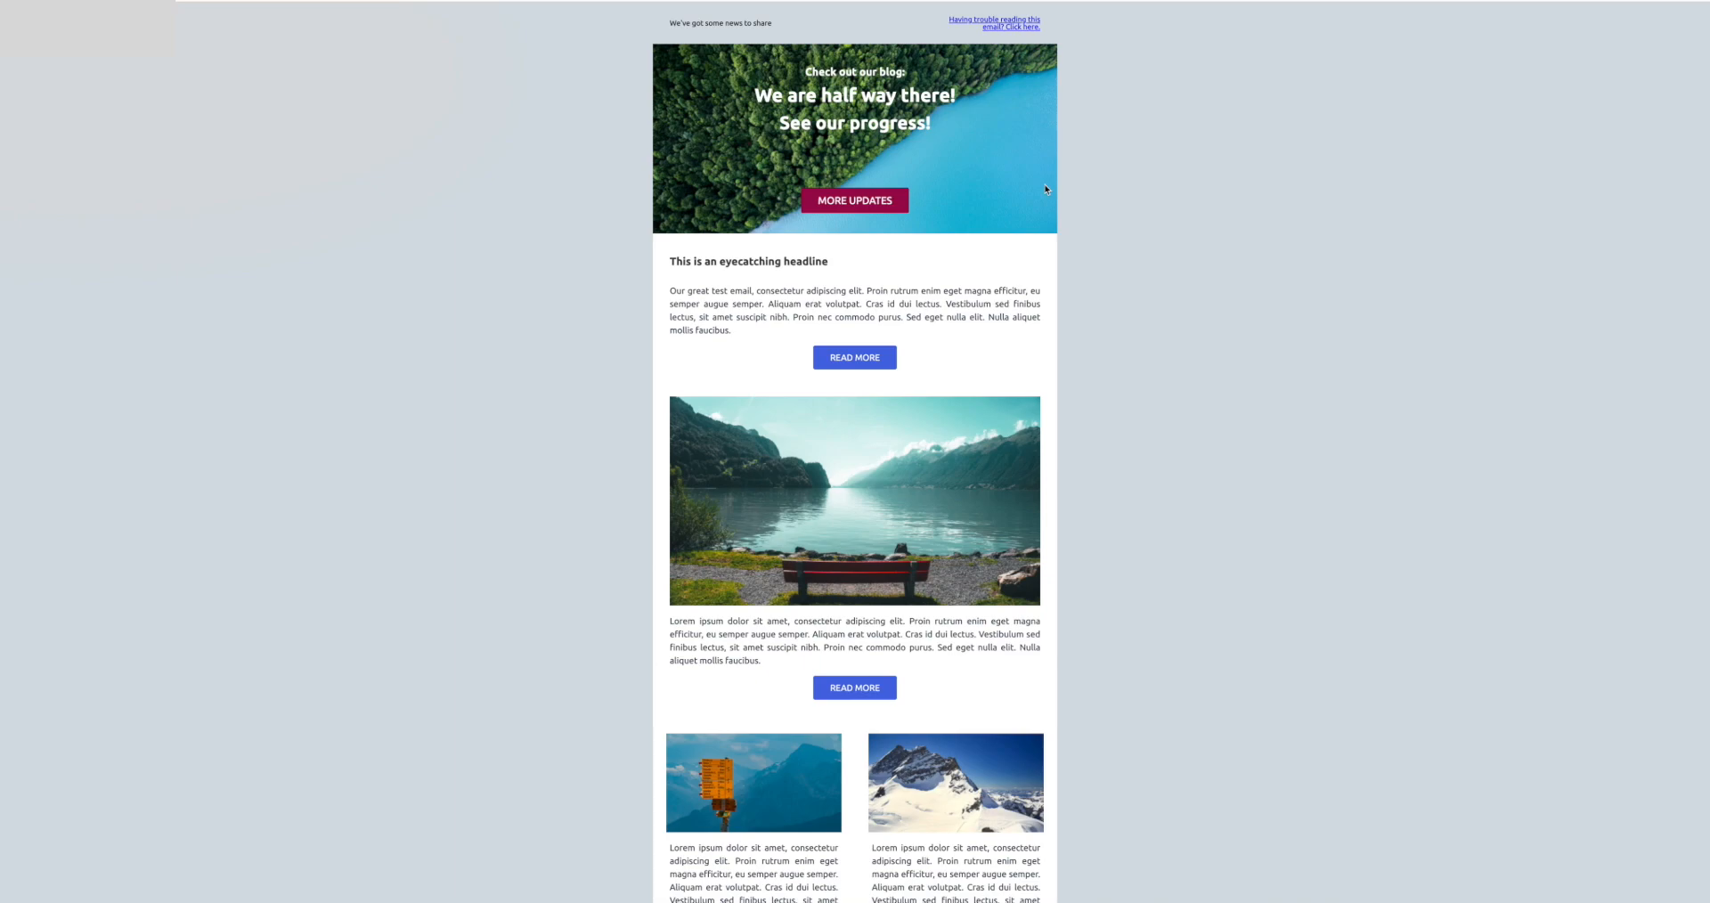
drag(759, 290, 670, 291)
scroll(1005, 219, down, 3)
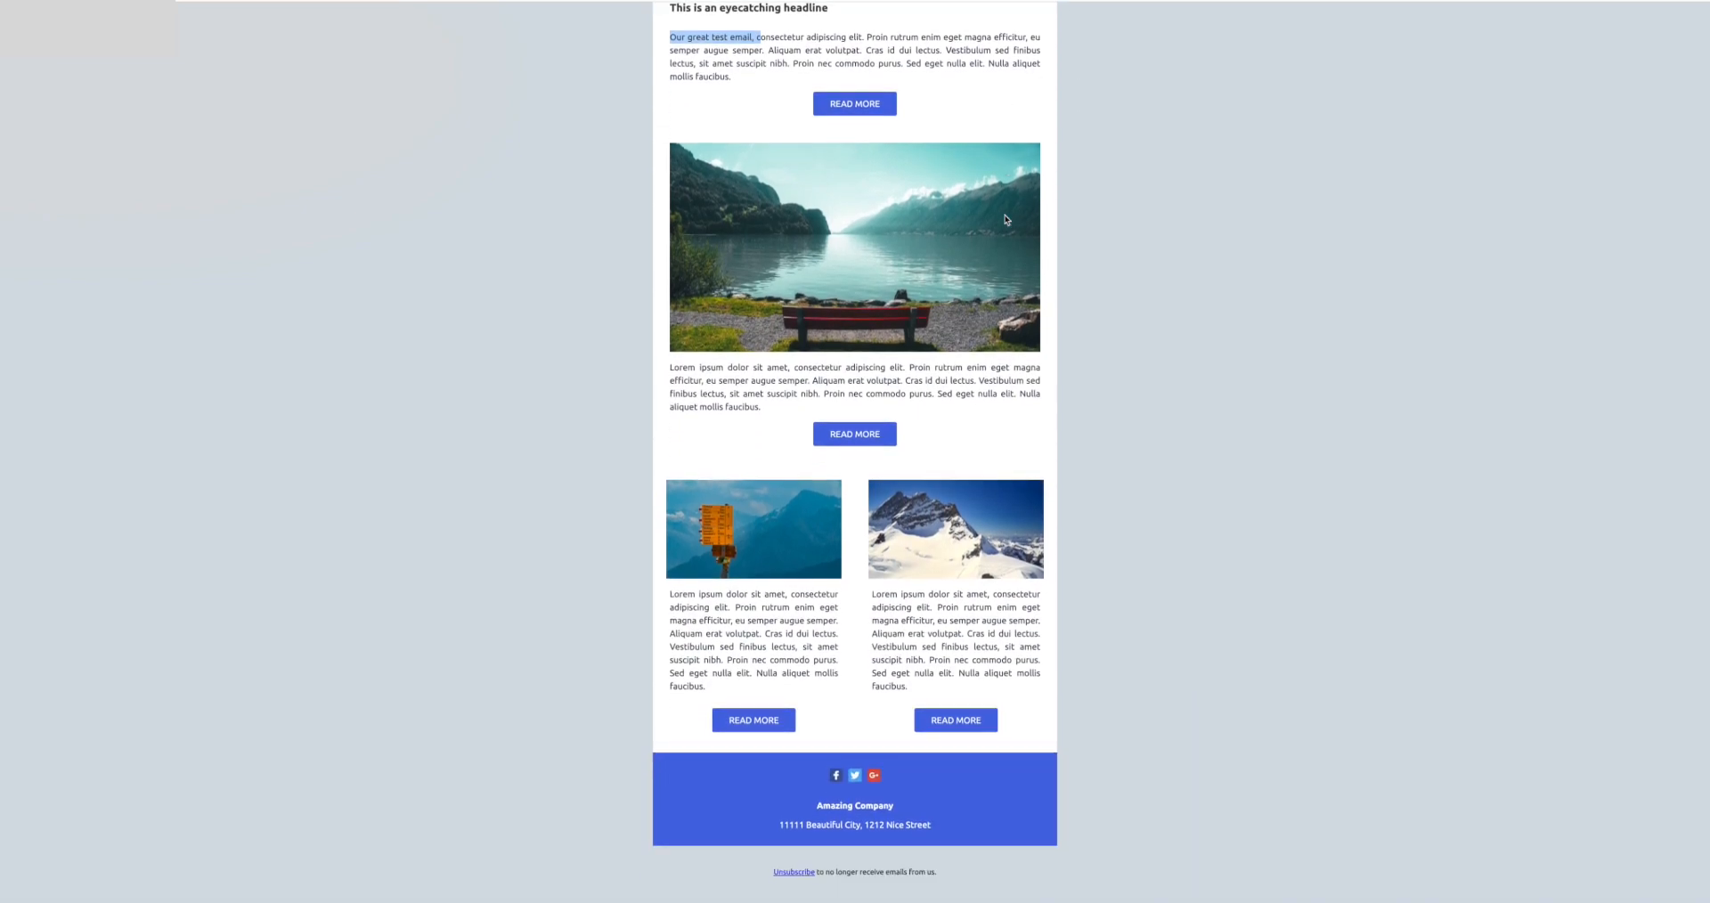
scroll(1006, 219, up, 3)
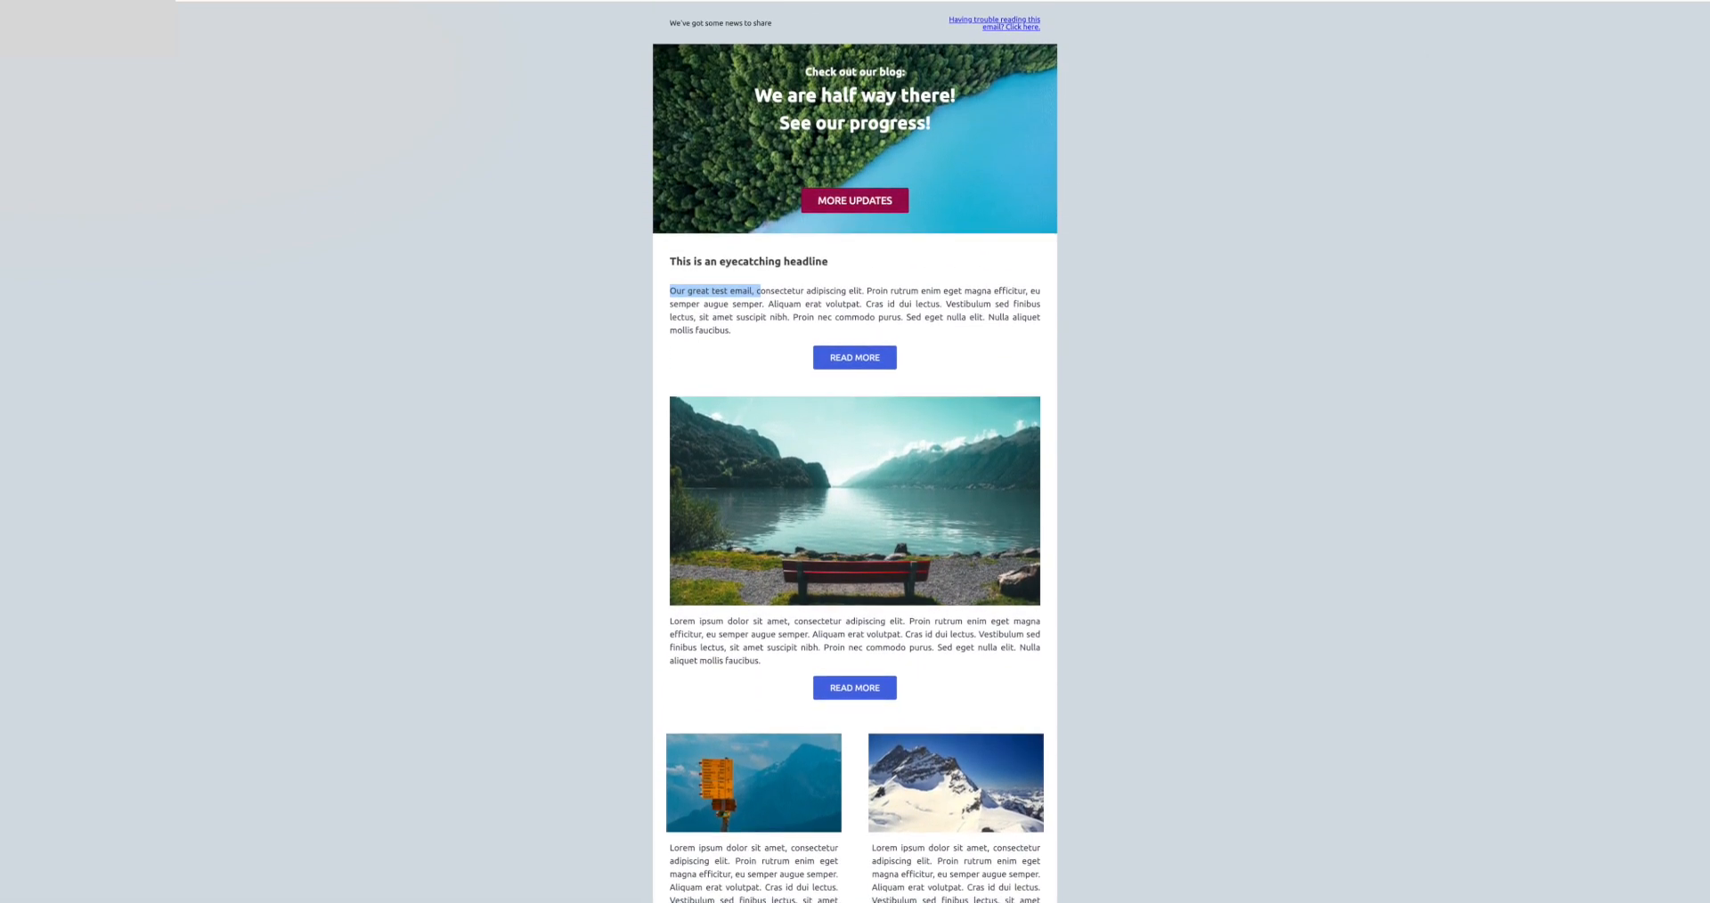
click(1416, 1)
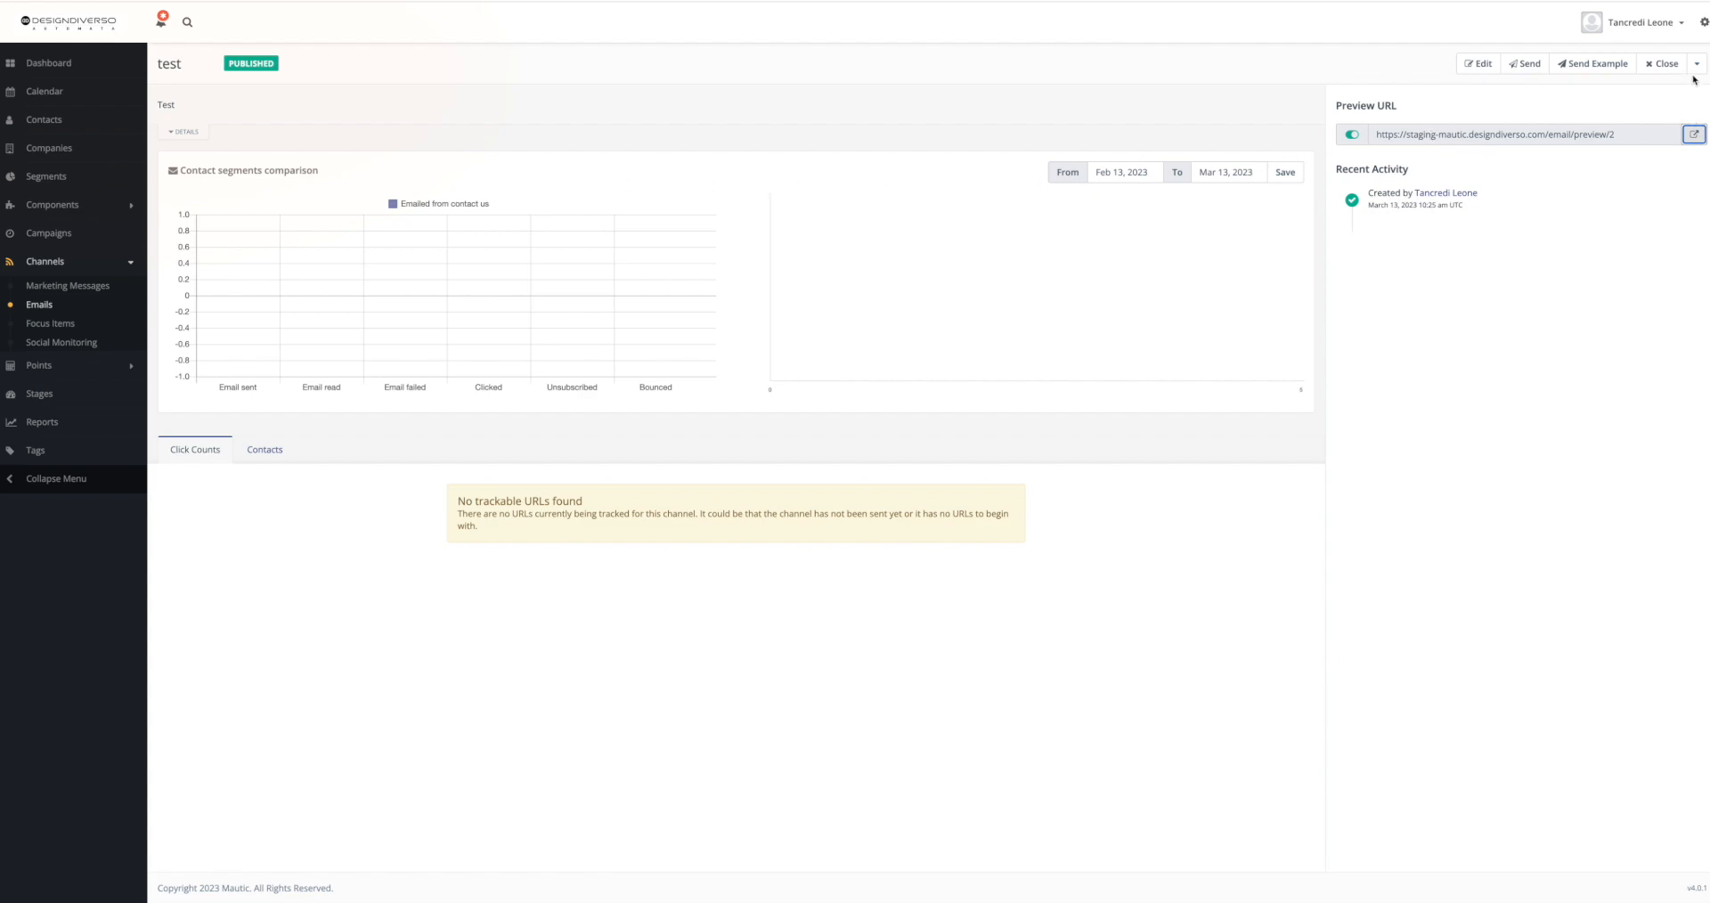
Open the send page of the test email from the email list, check its batch size setting, and return to the list
click(41, 304)
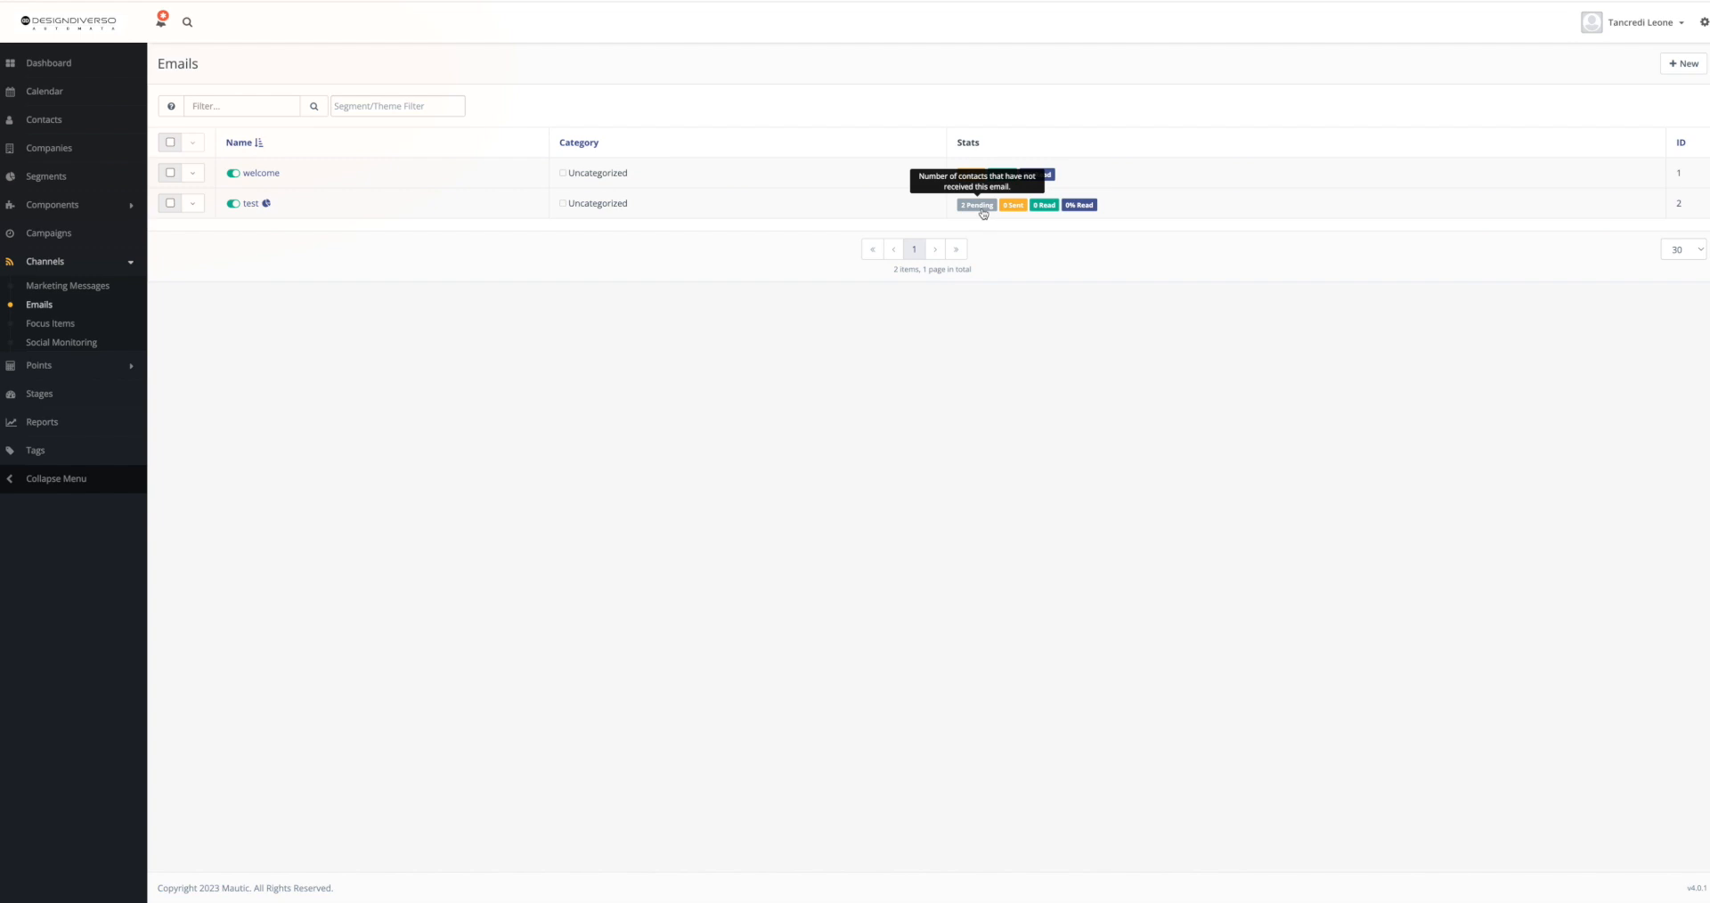
click(193, 205)
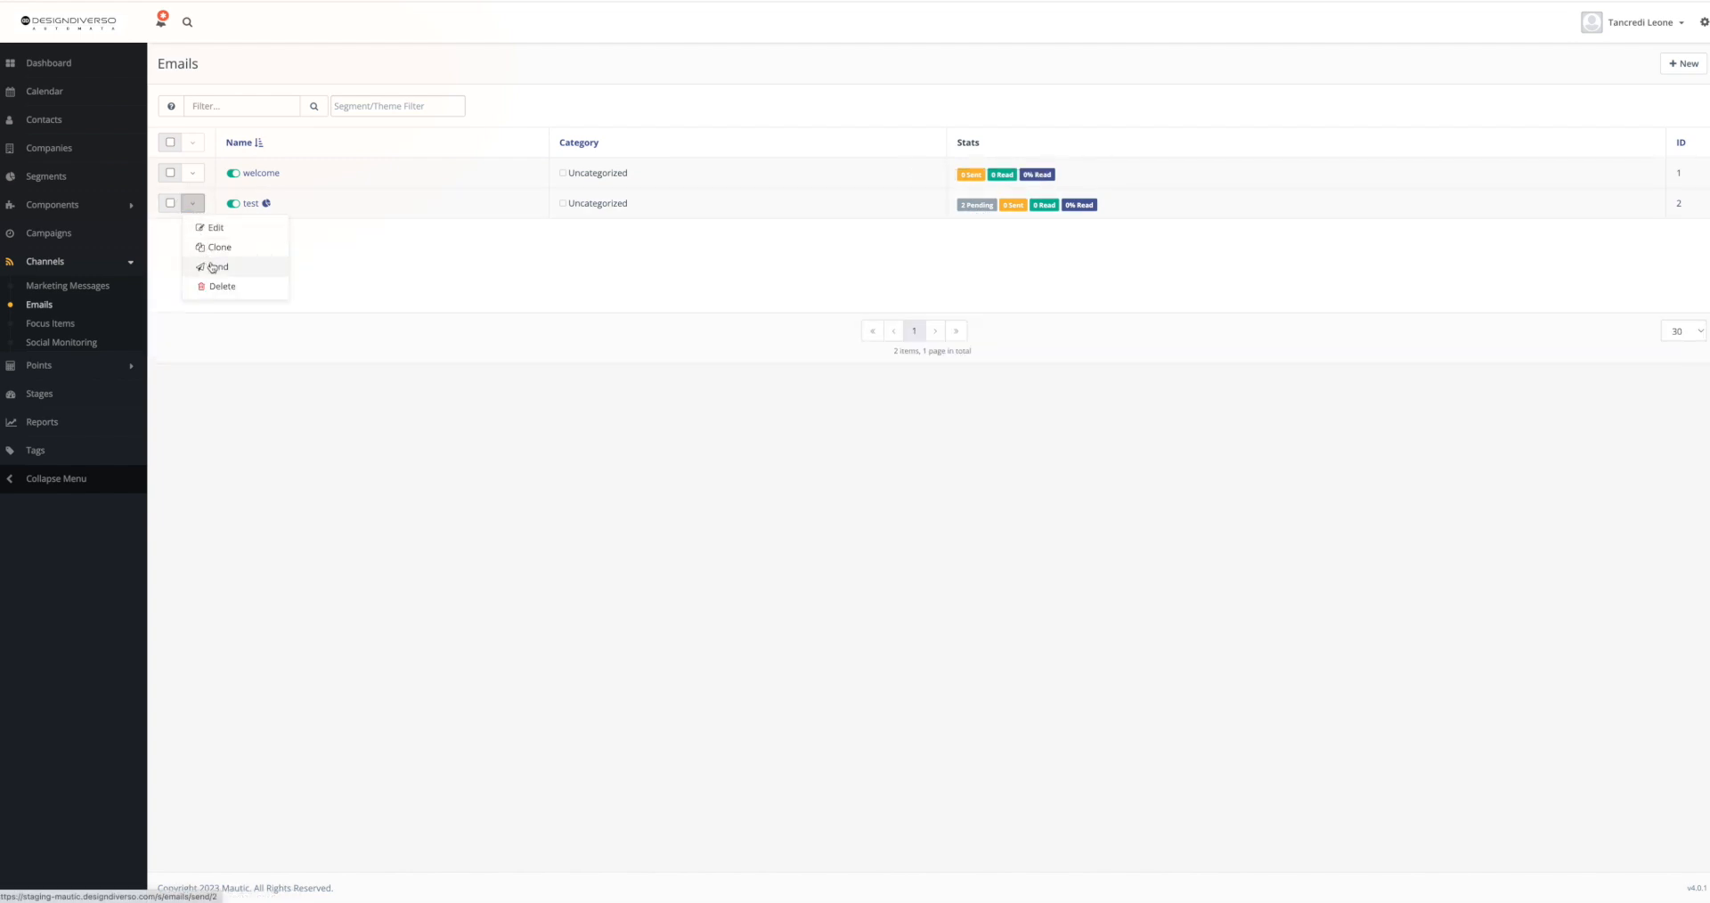
click(194, 202)
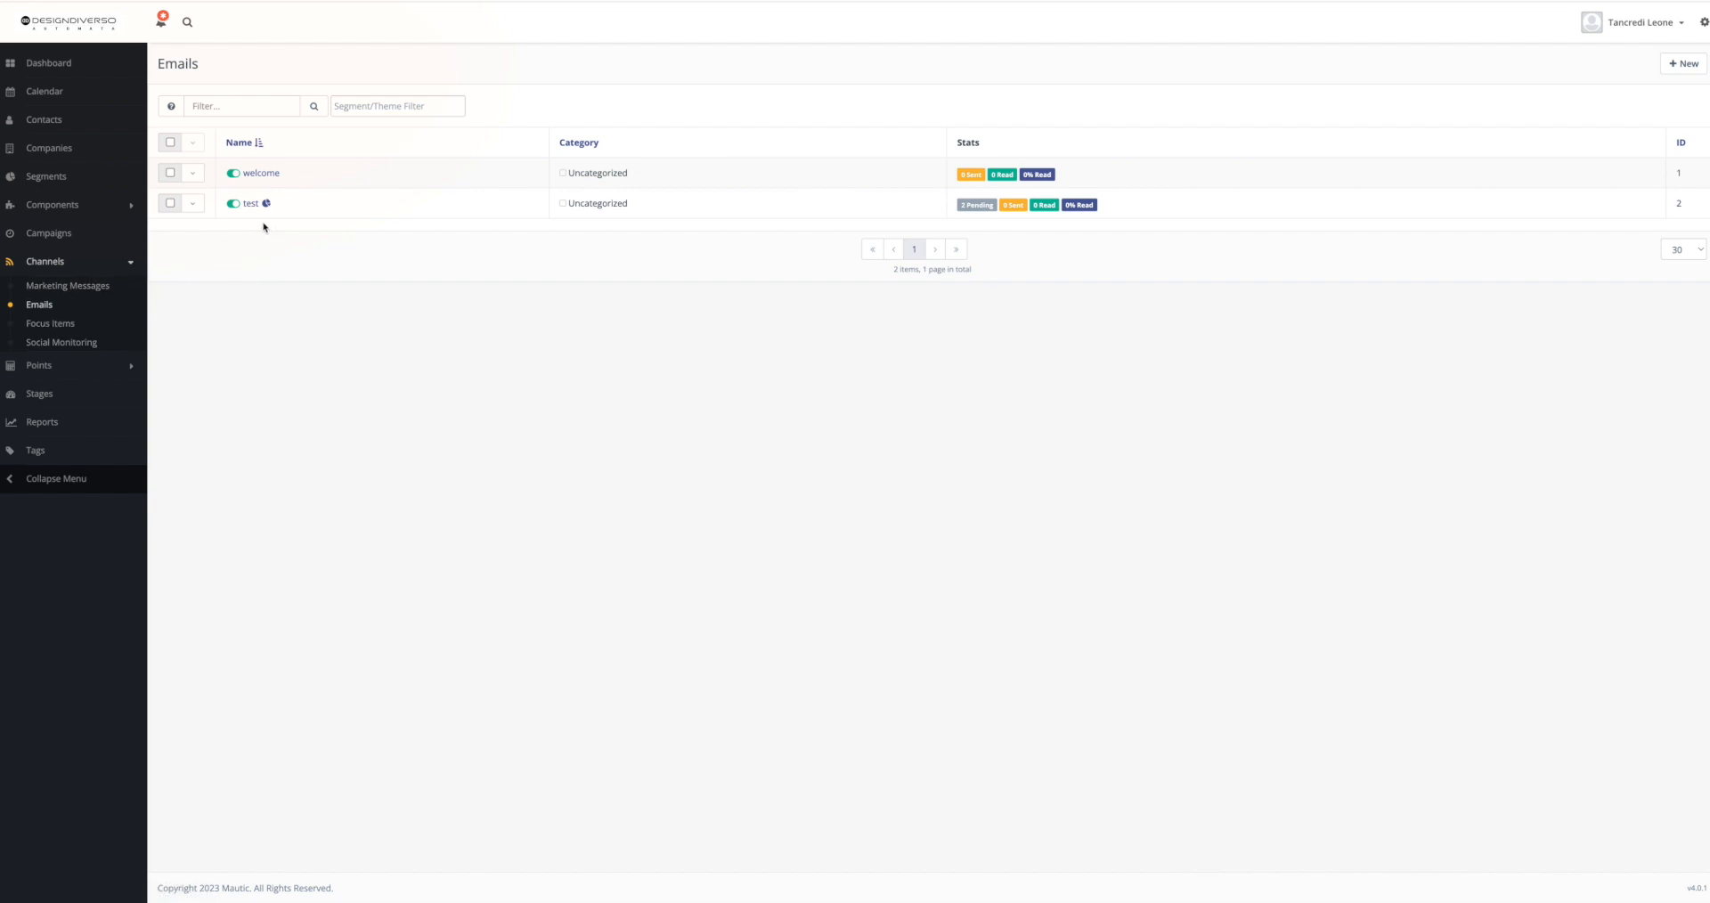
click(195, 205)
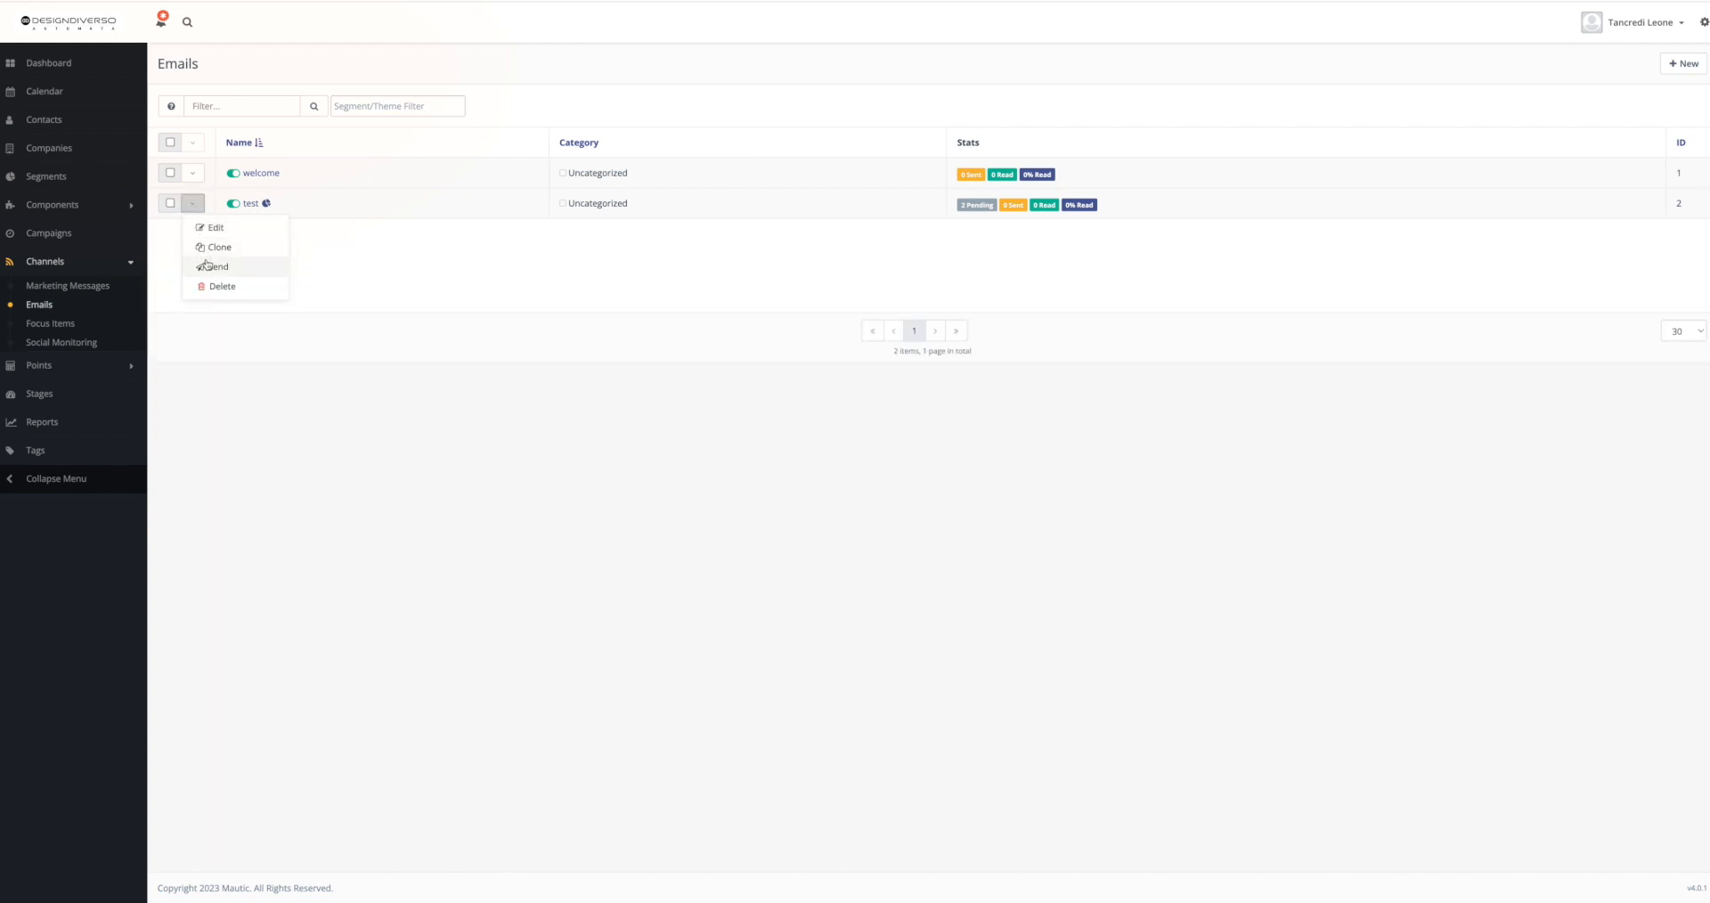
click(206, 265)
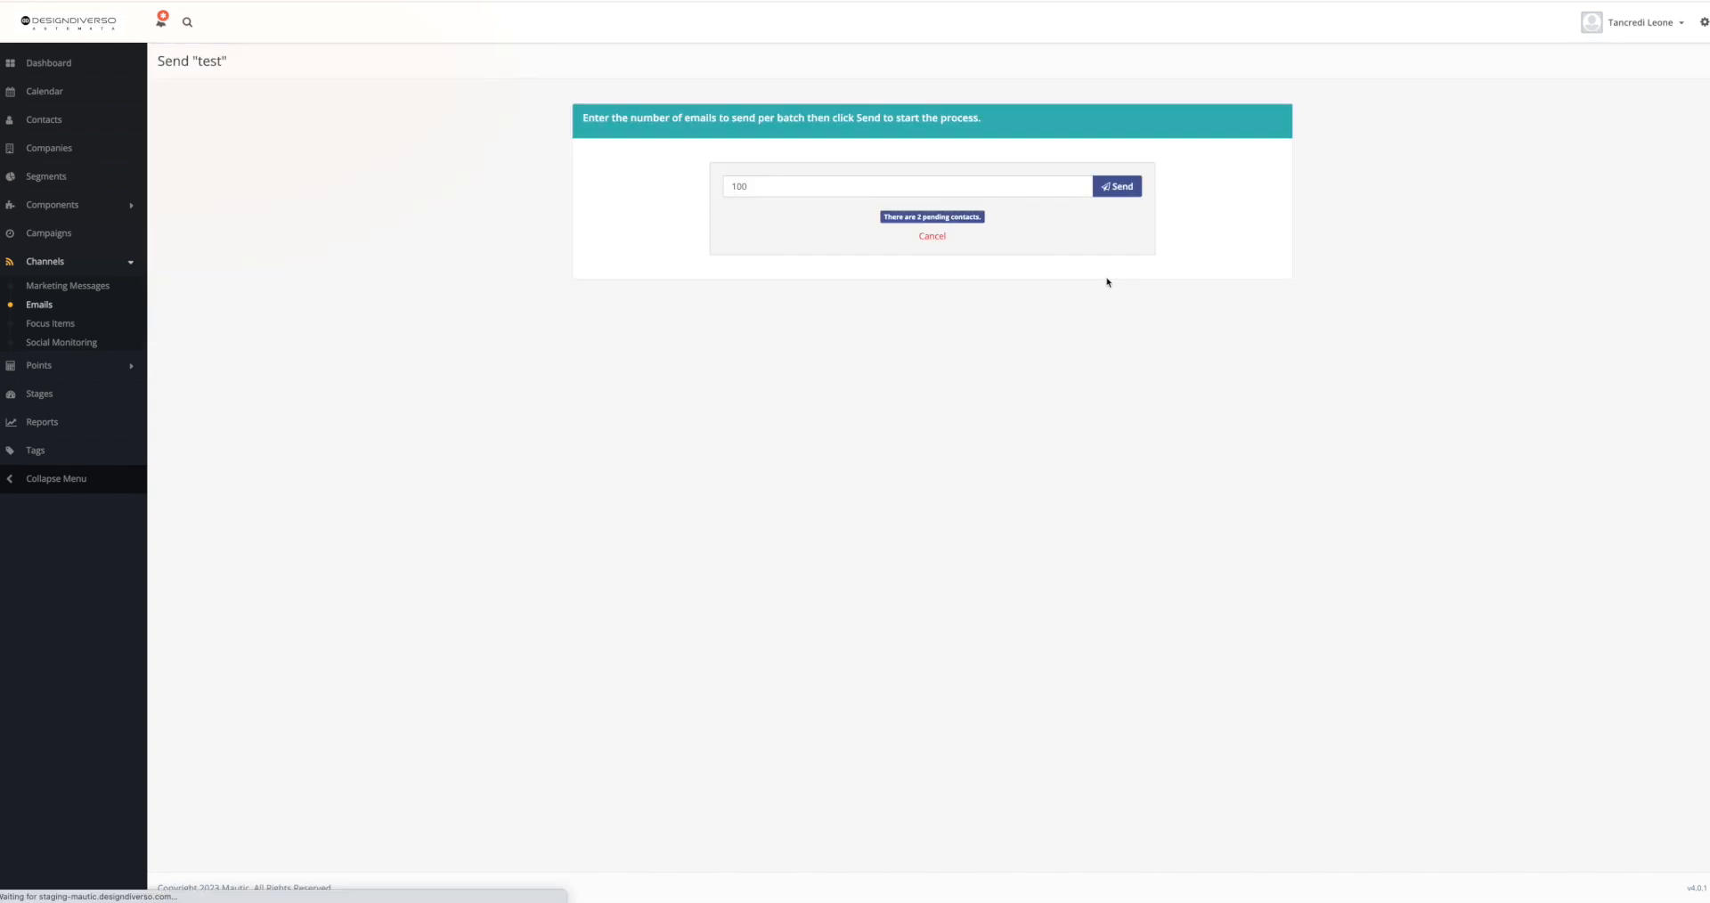
click(769, 187)
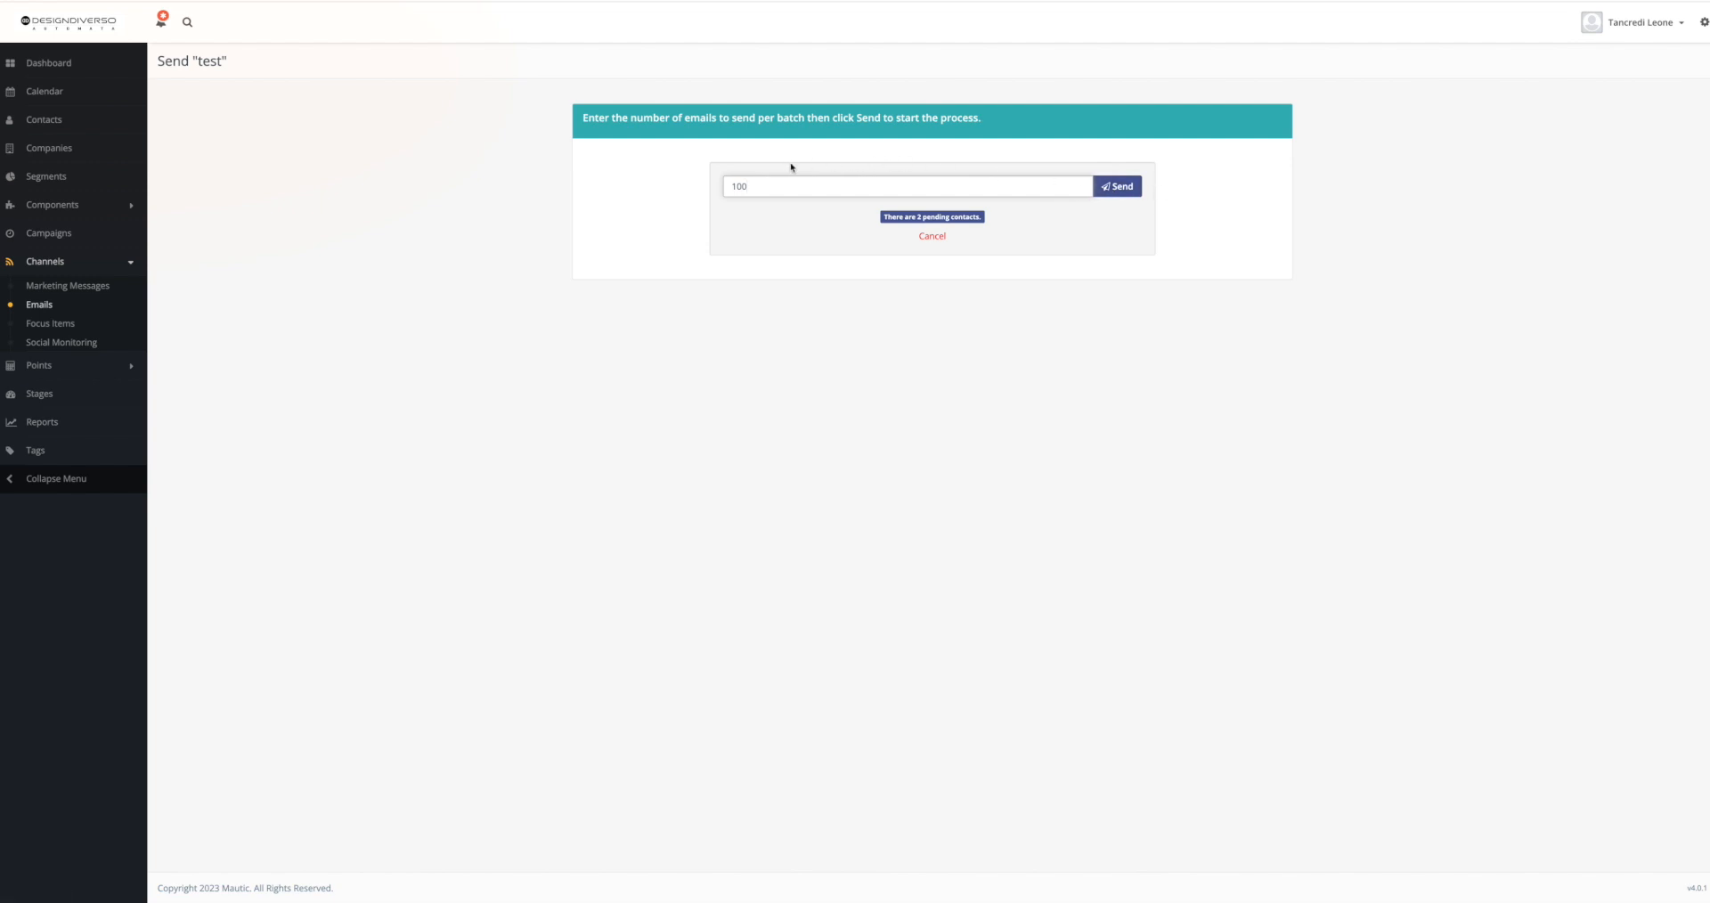
click(55, 308)
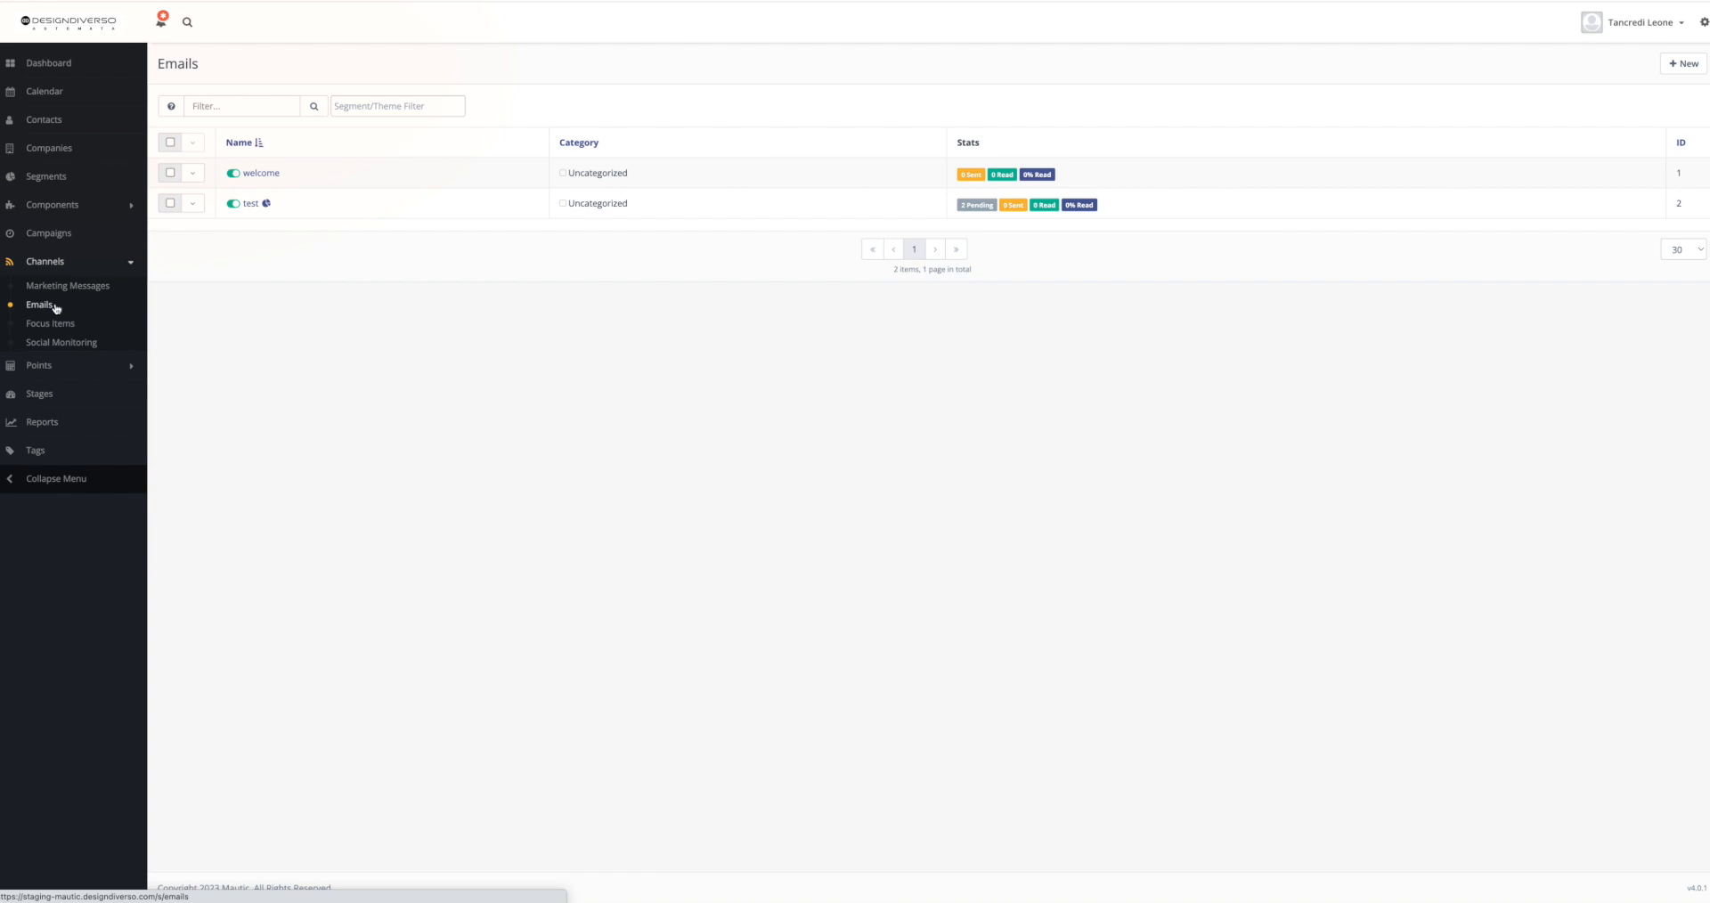